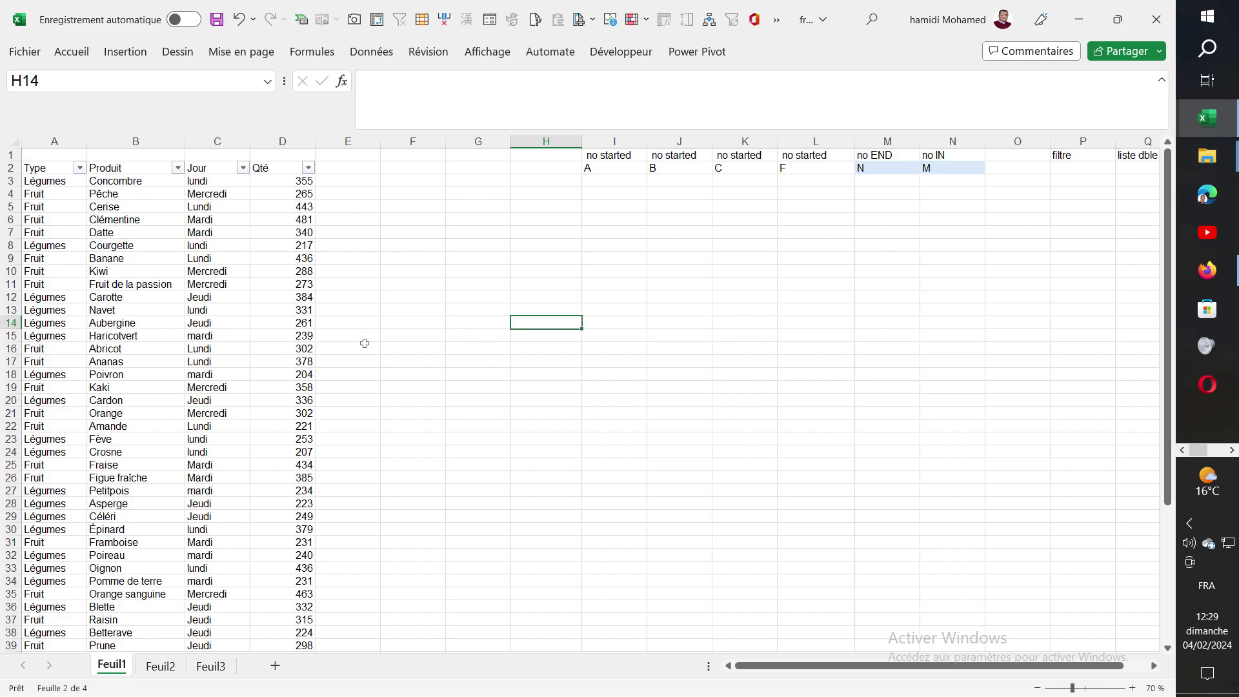
Step: Filter the table to show only rows whose Jour is lundi
left_click_drag(365, 343, 364, 345)
left_click(406, 423)
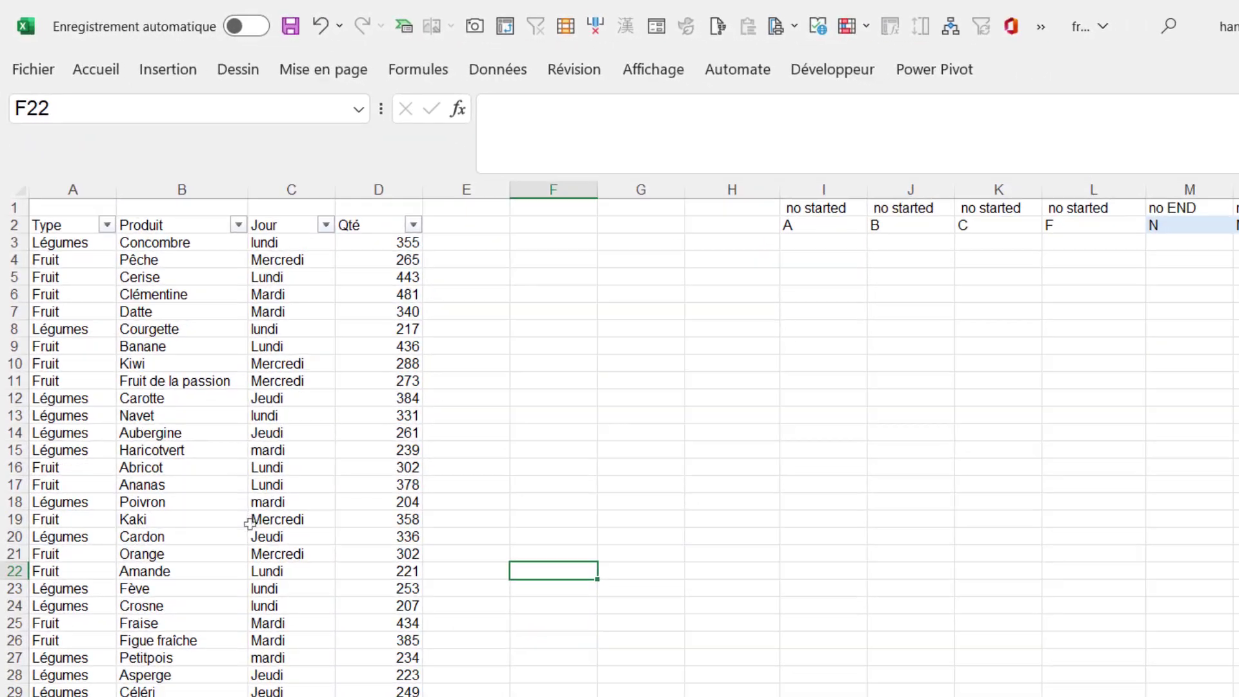
left_click(285, 585)
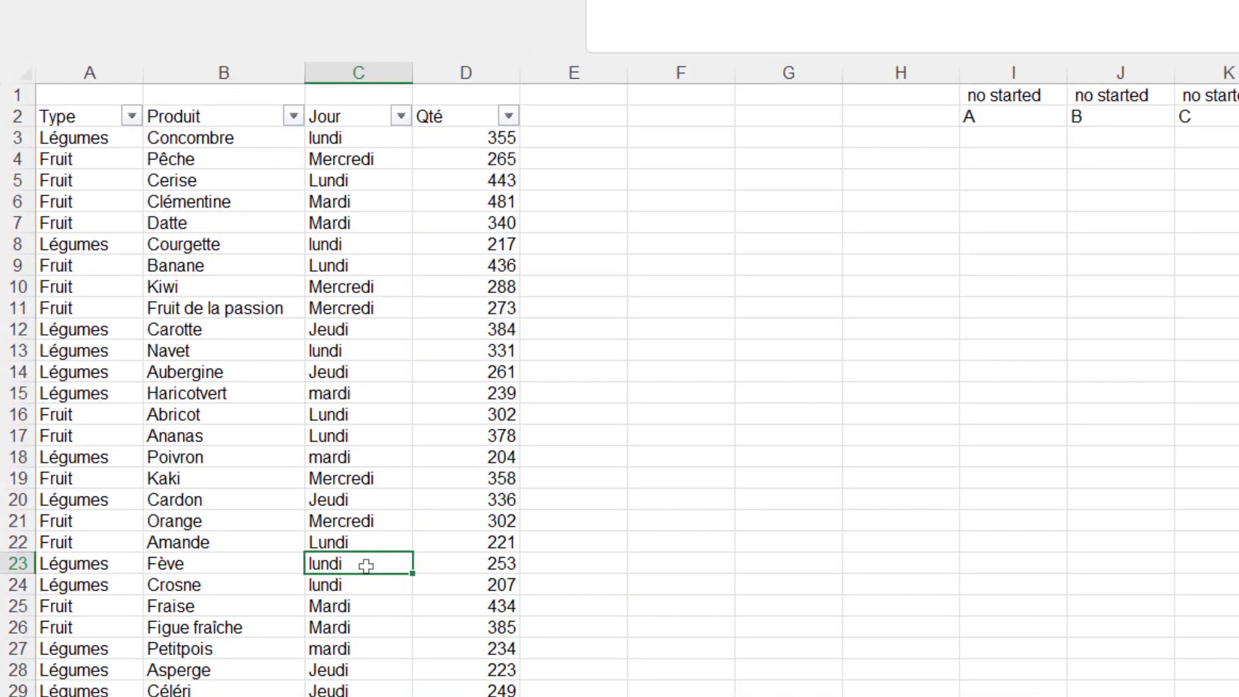
key("Menu")
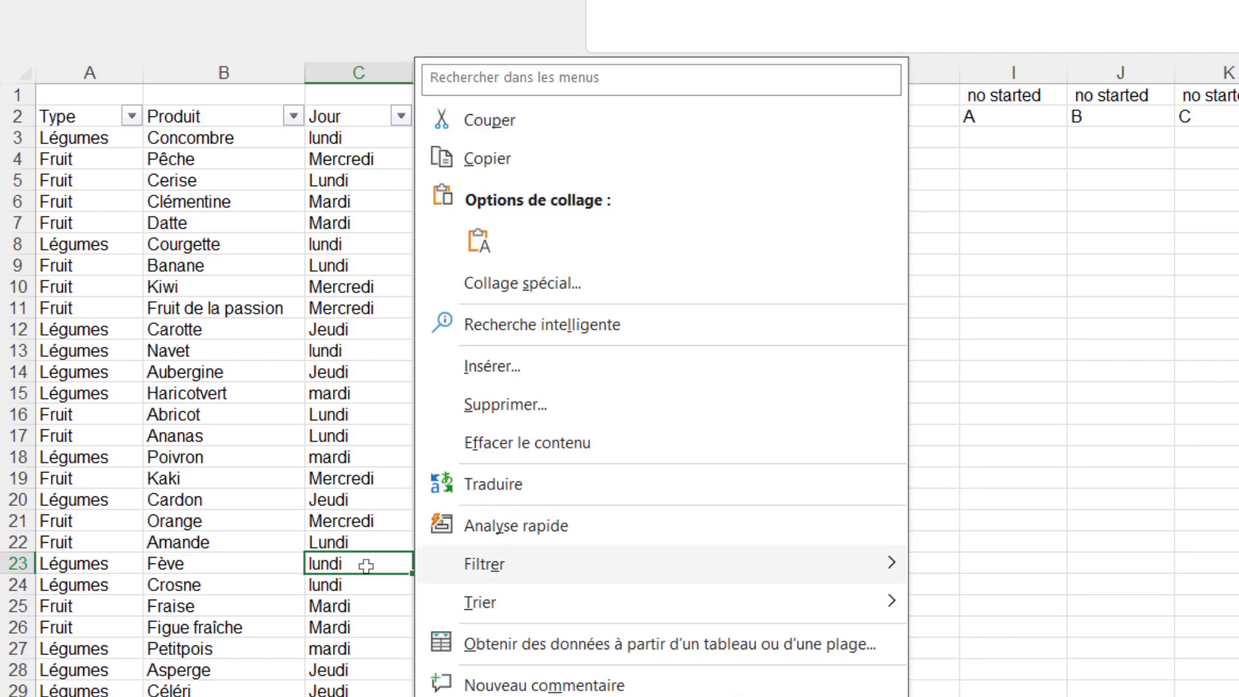
key("e")
key("v")
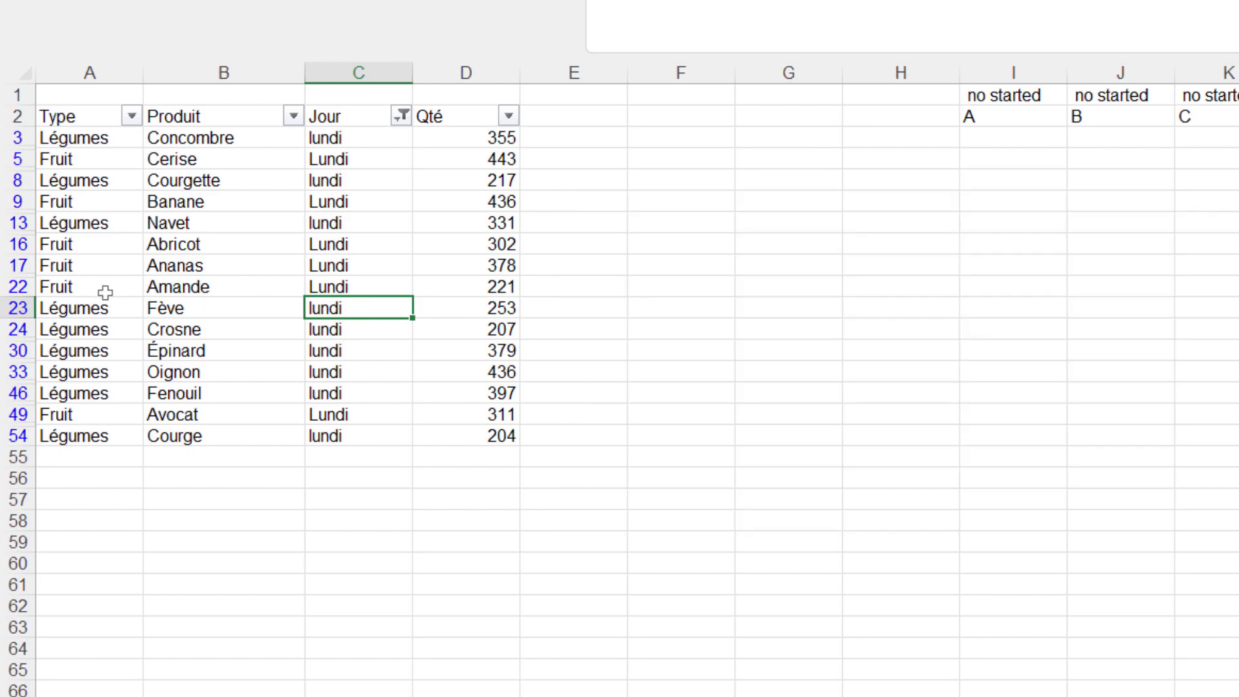
Step: Further filter the Type column to Légumes, then bring up the lundi cell's filter options
left_click(92, 315)
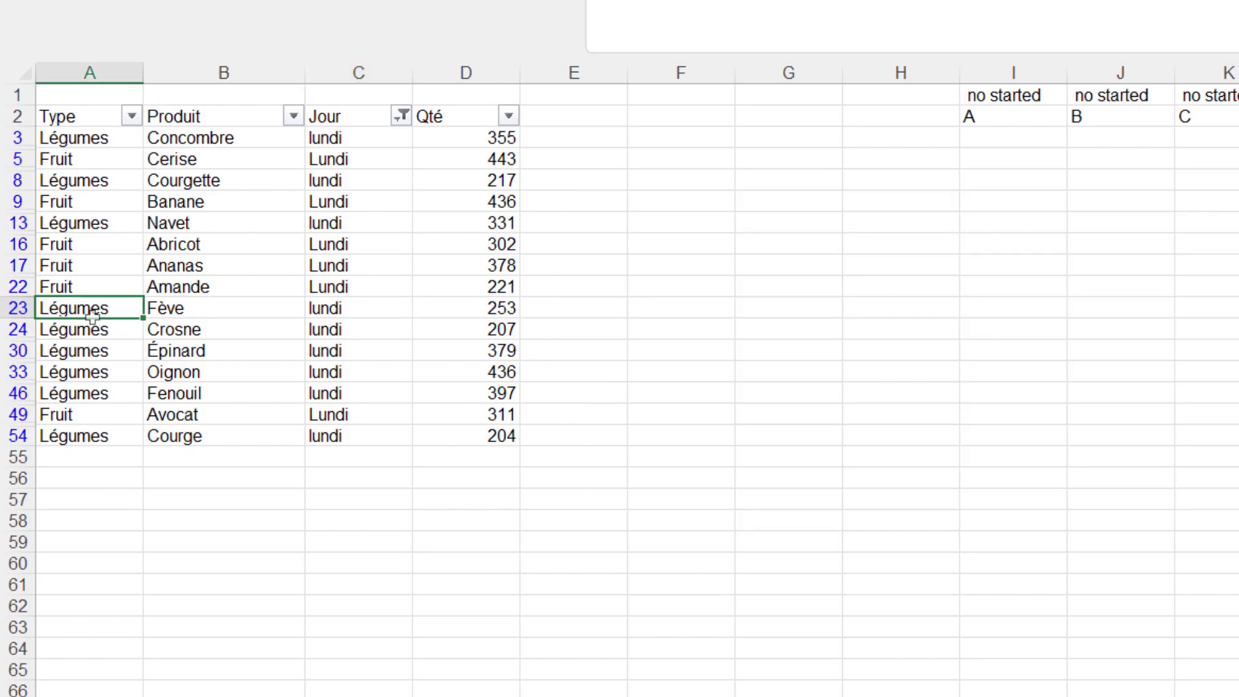
key("Menu")
key("e")
key("v")
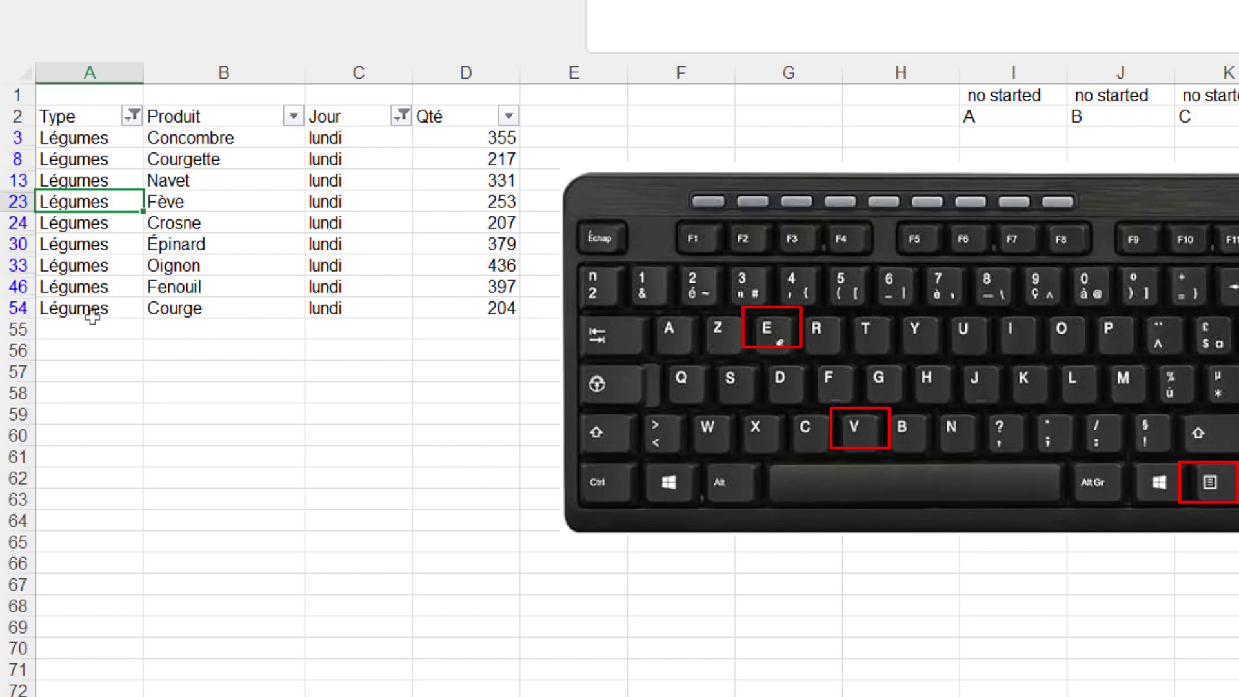
key("Right")
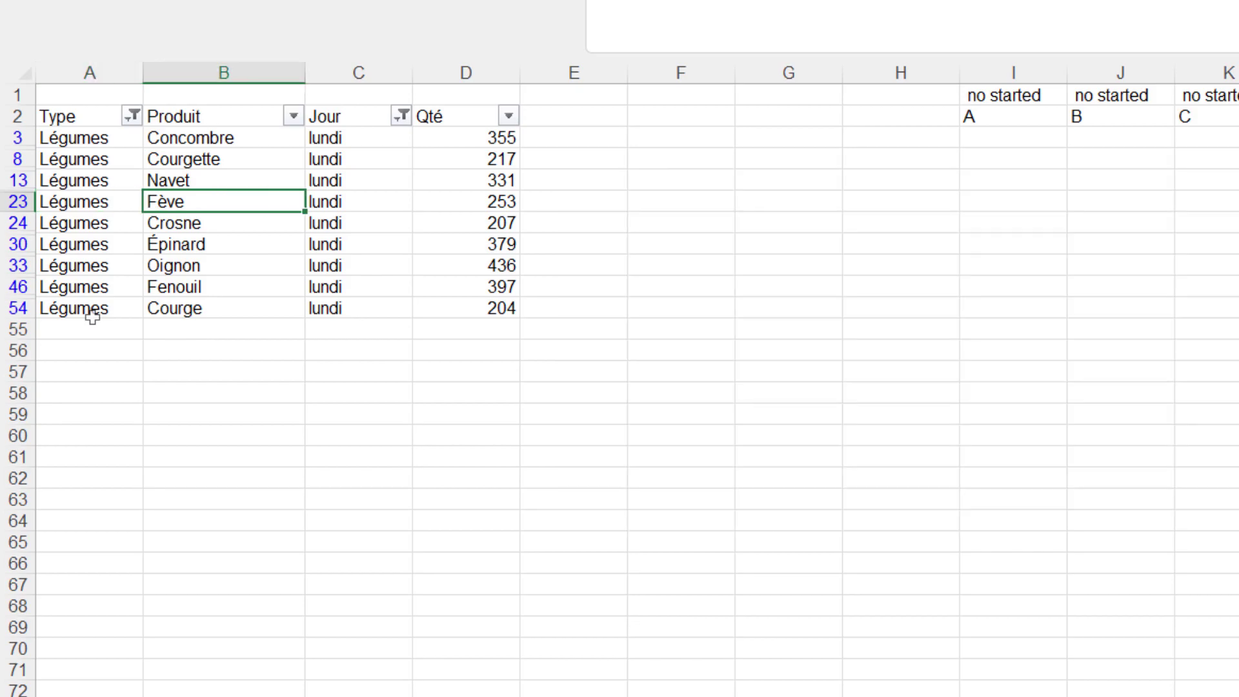
key("Right")
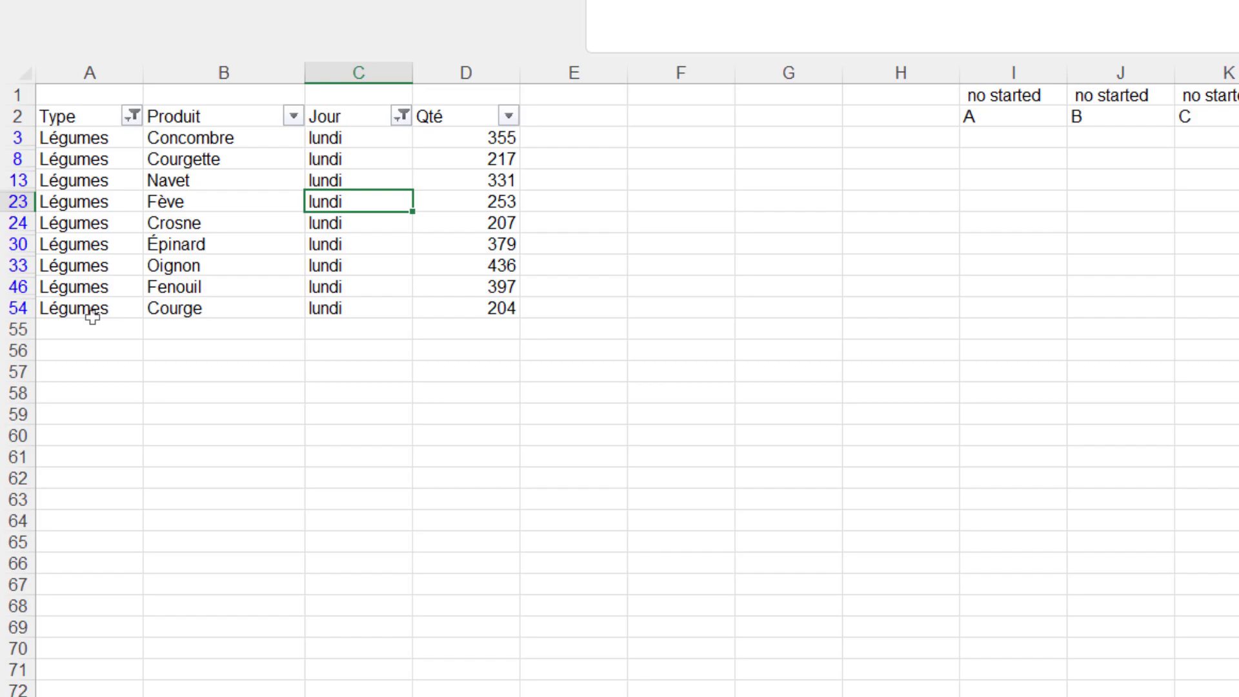
key("Menu")
Step: Clear the Jour filter and the Type filter so every day and Fruit rows reappear
key("e")
key("e")
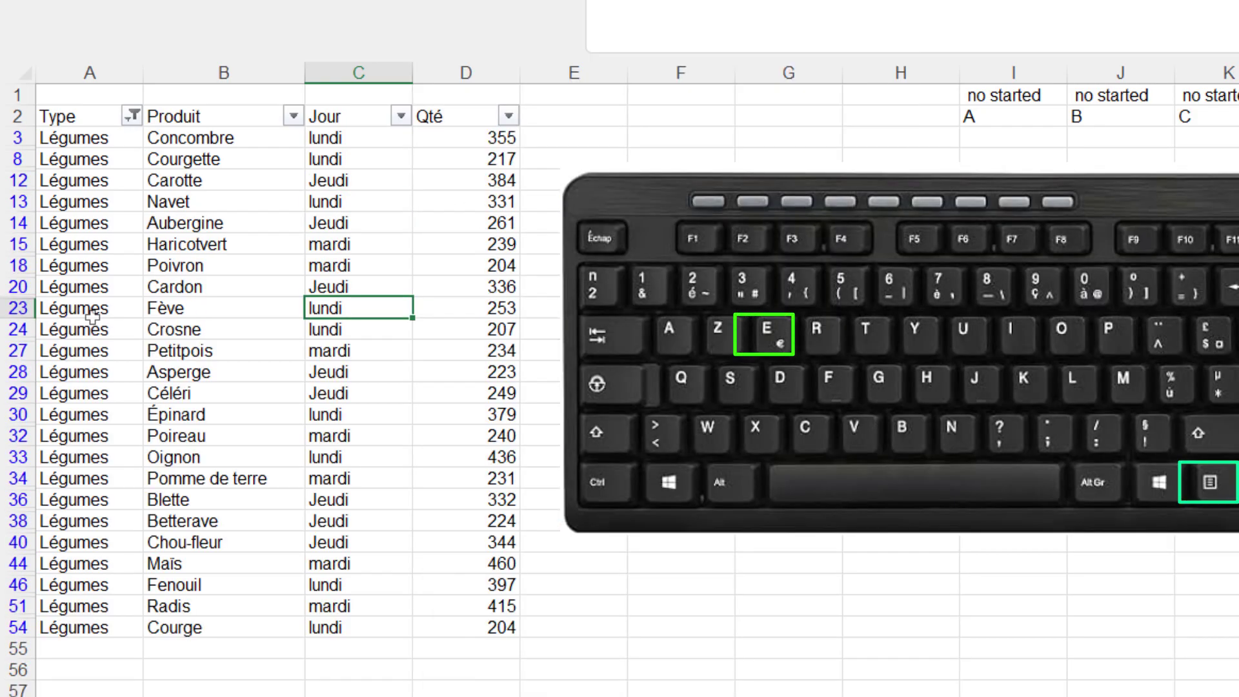
key("Left")
key("Left")
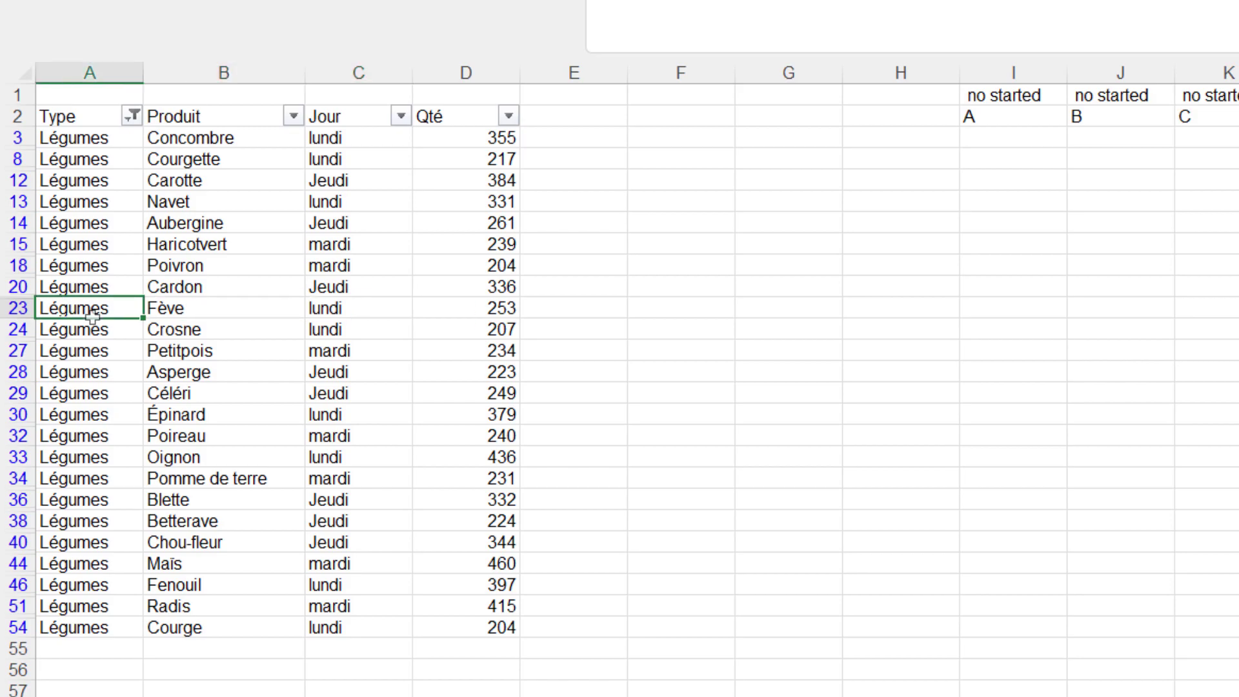
key("Menu")
key("e")
key("Return")
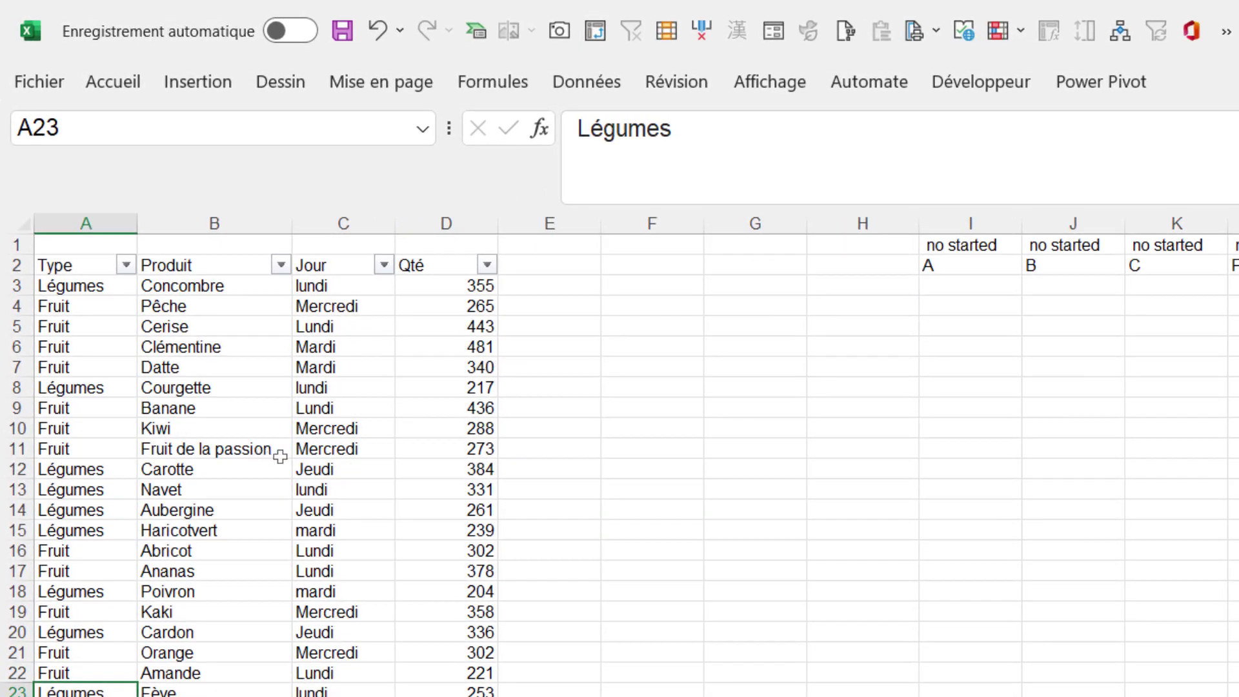
left_click(407, 452)
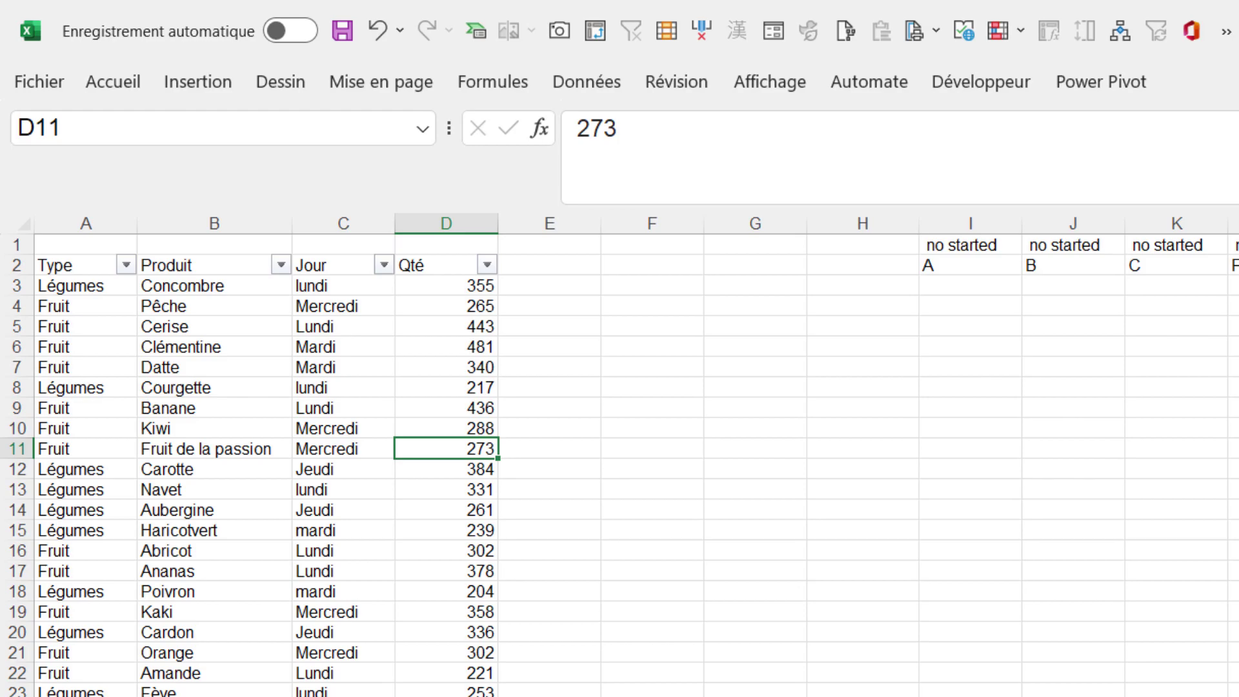
left_click(1236, 265)
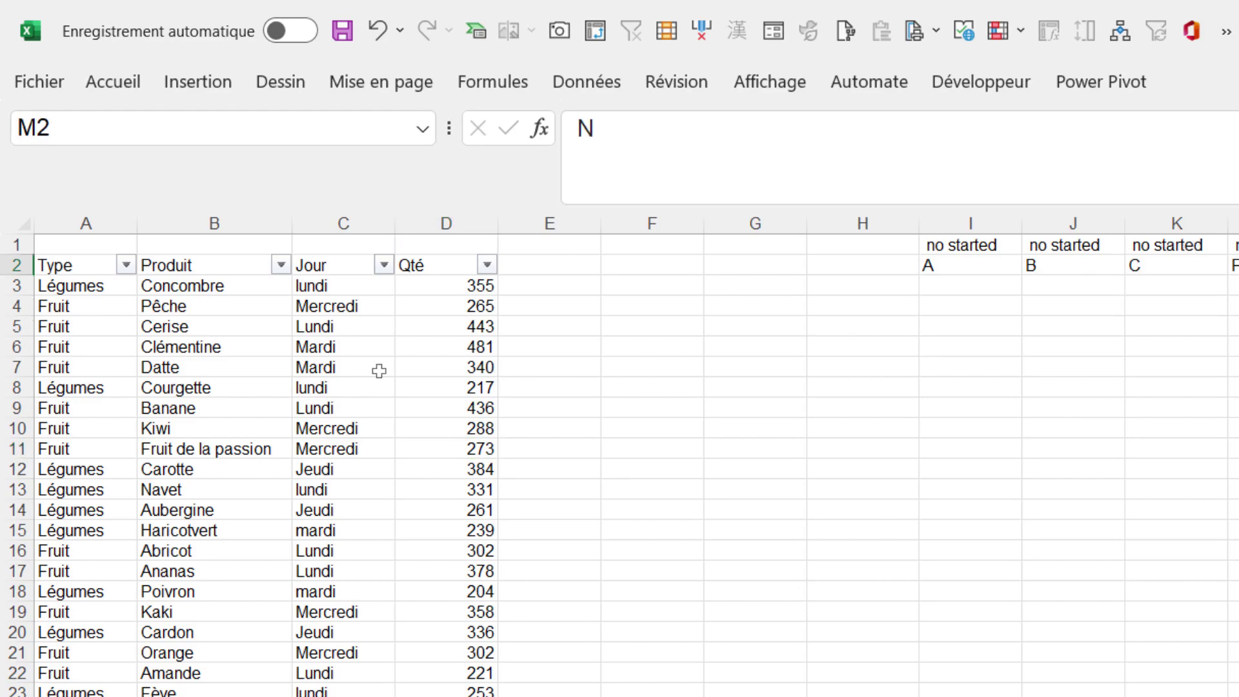
Step: Filter Produit to exclude products matching a*, such as Abricot, Ananas and Aubergine
left_click(280, 266)
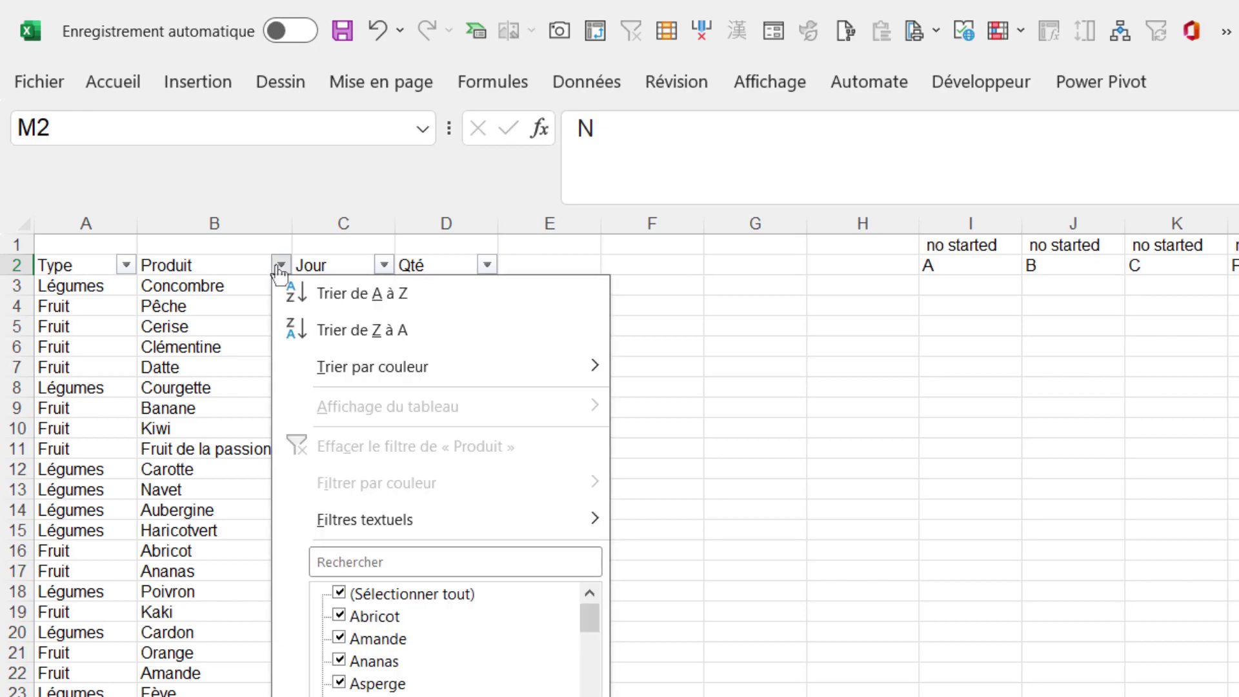
left_click(381, 561)
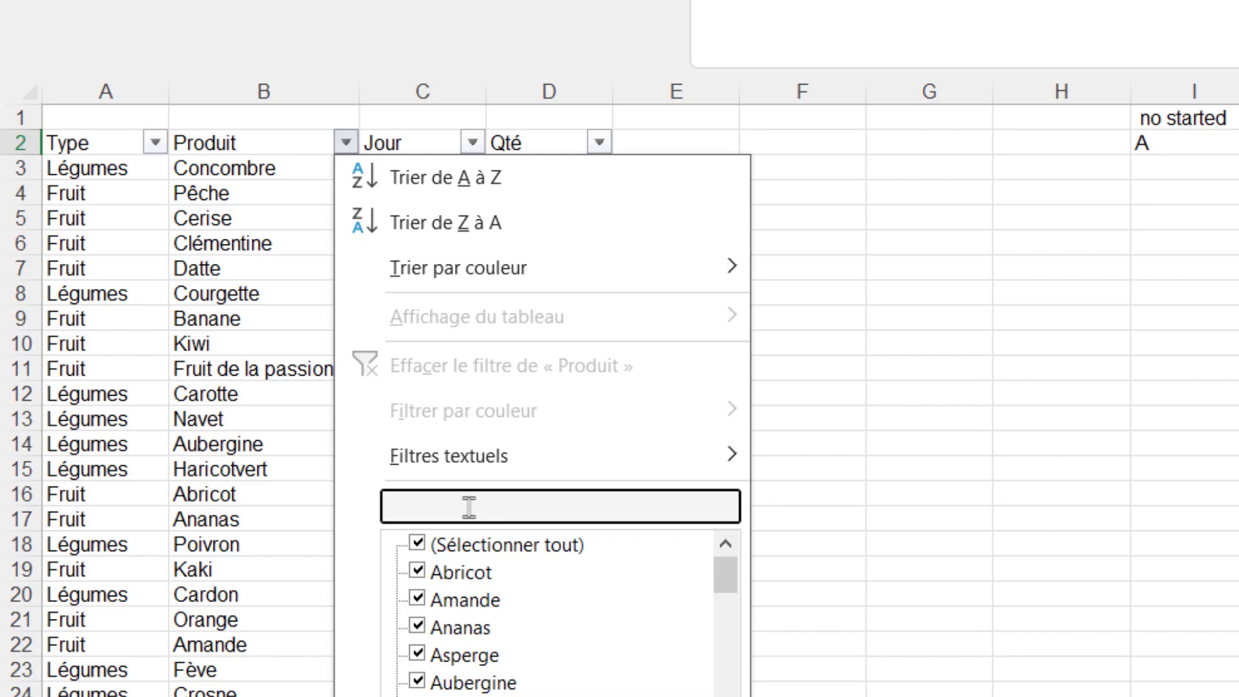
type("a*")
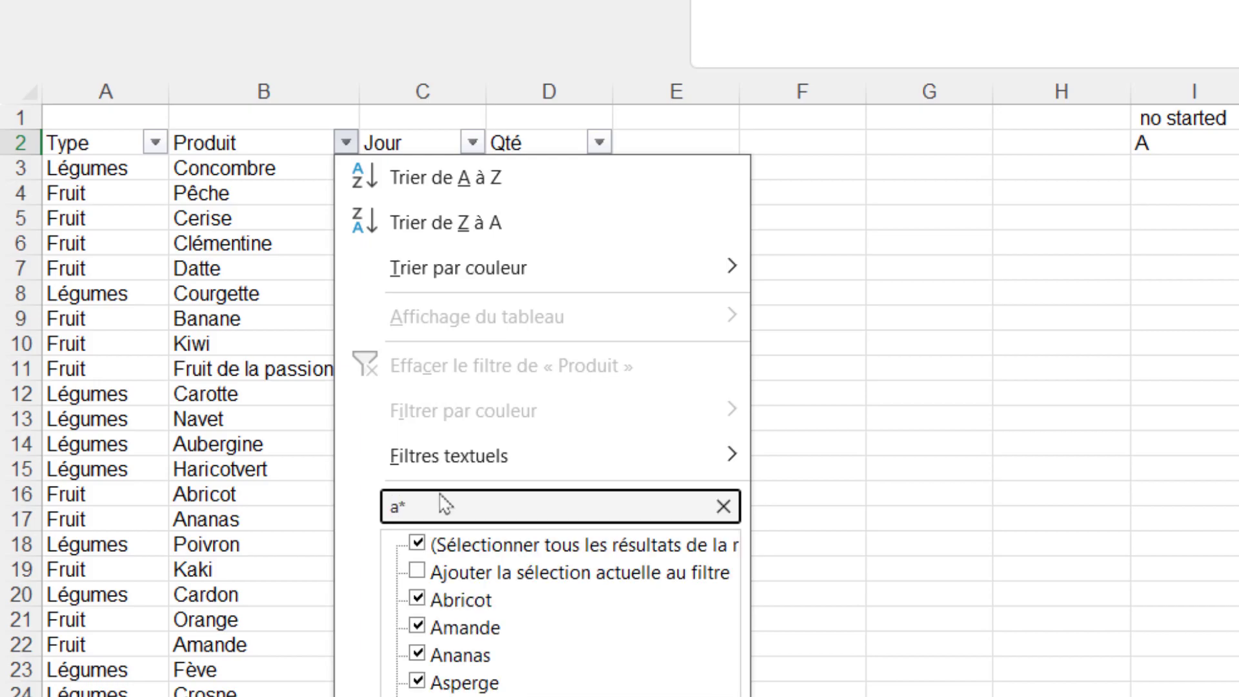
left_click(418, 545)
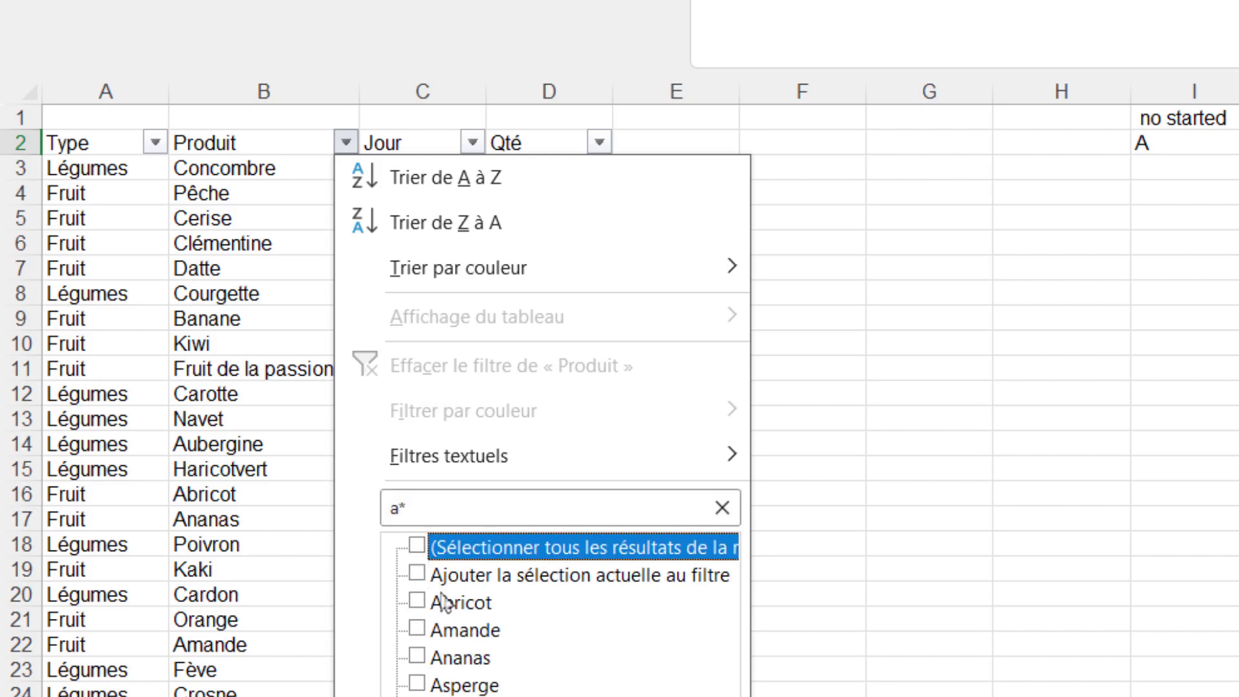
left_click(426, 574)
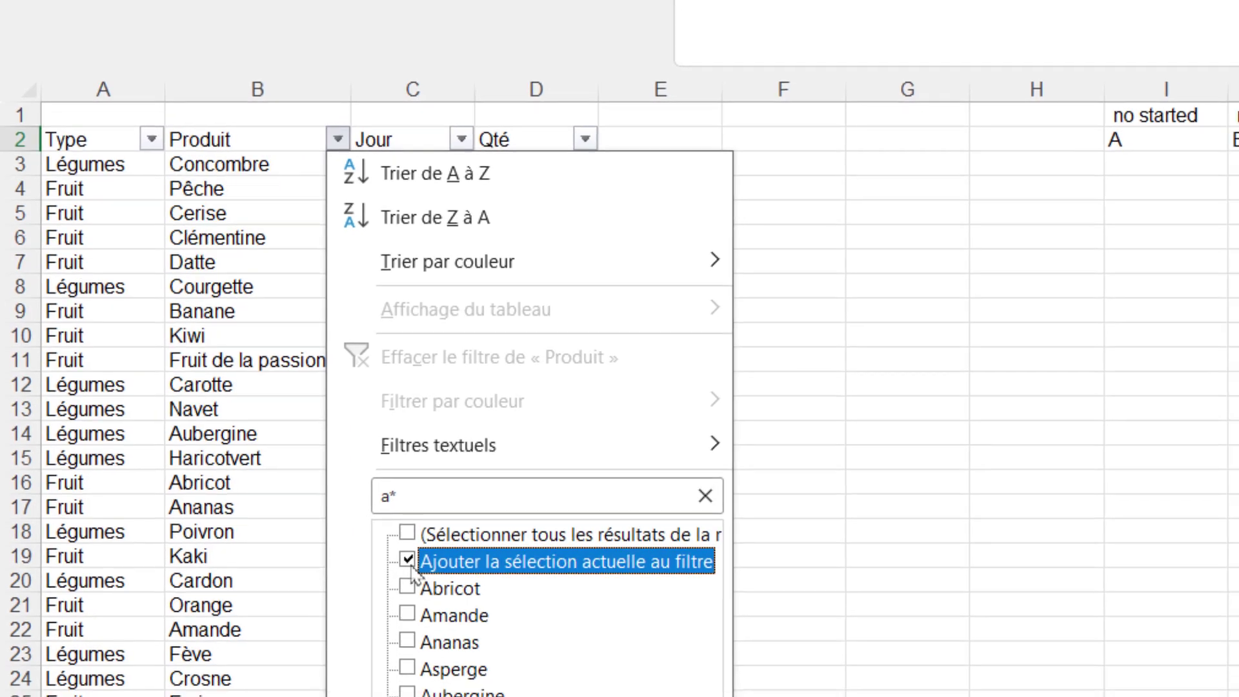
left_click(477, 645)
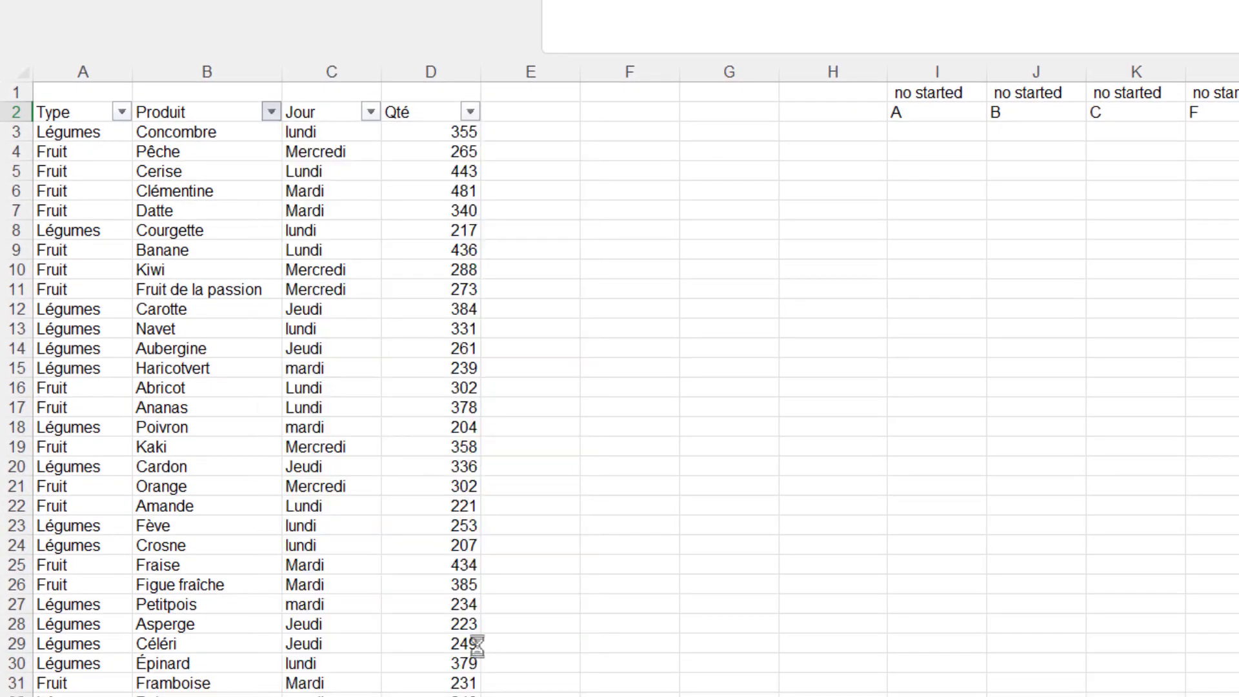
left_click(271, 112)
left_click(325, 403)
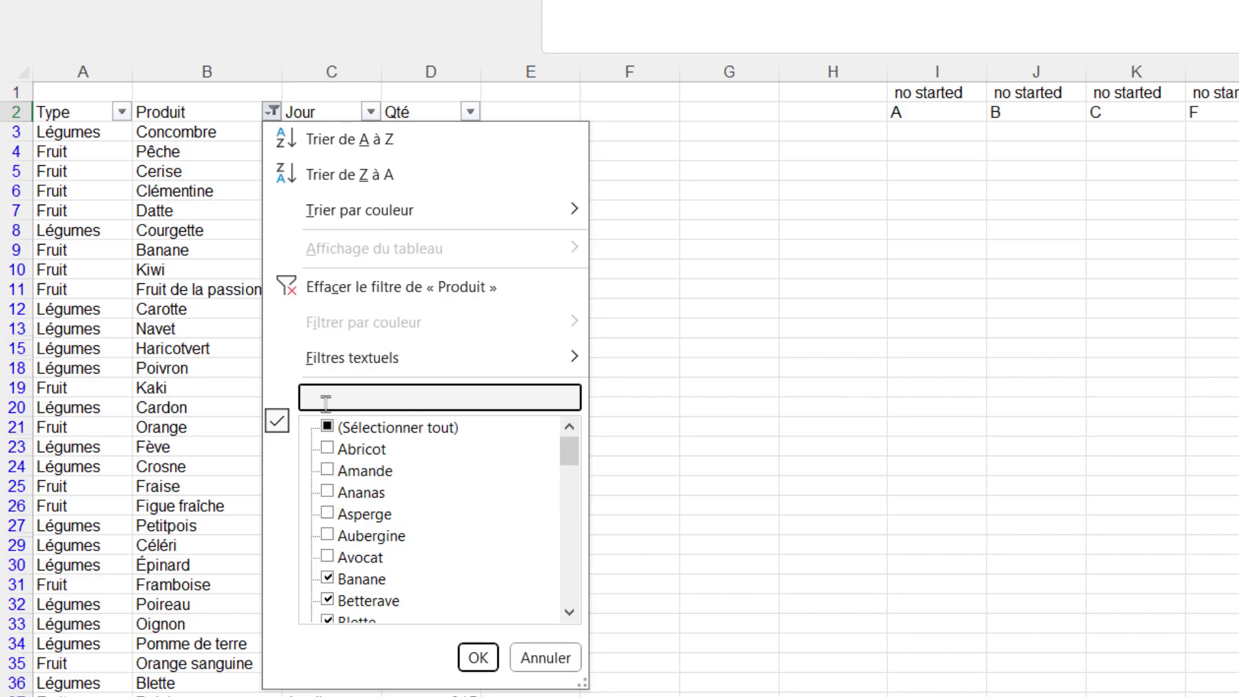
Step: Add products starting with B to the Produit filter's exclusions
type("b*")
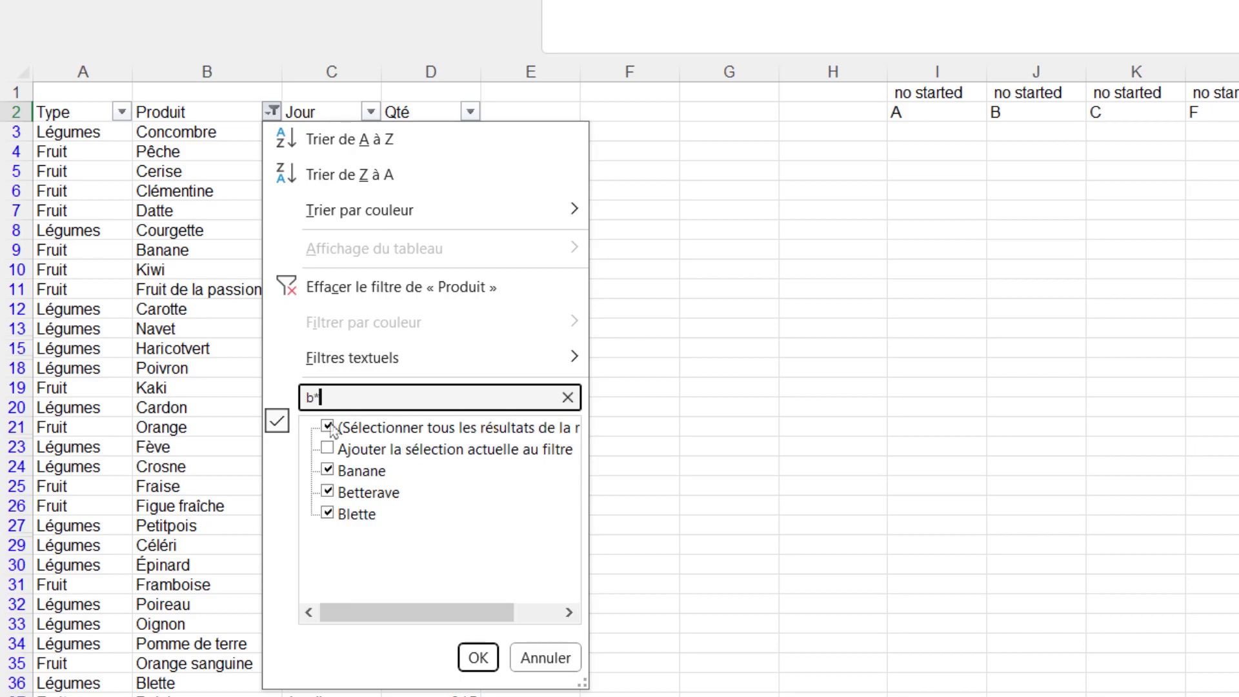
left_click(333, 429)
left_click(343, 451)
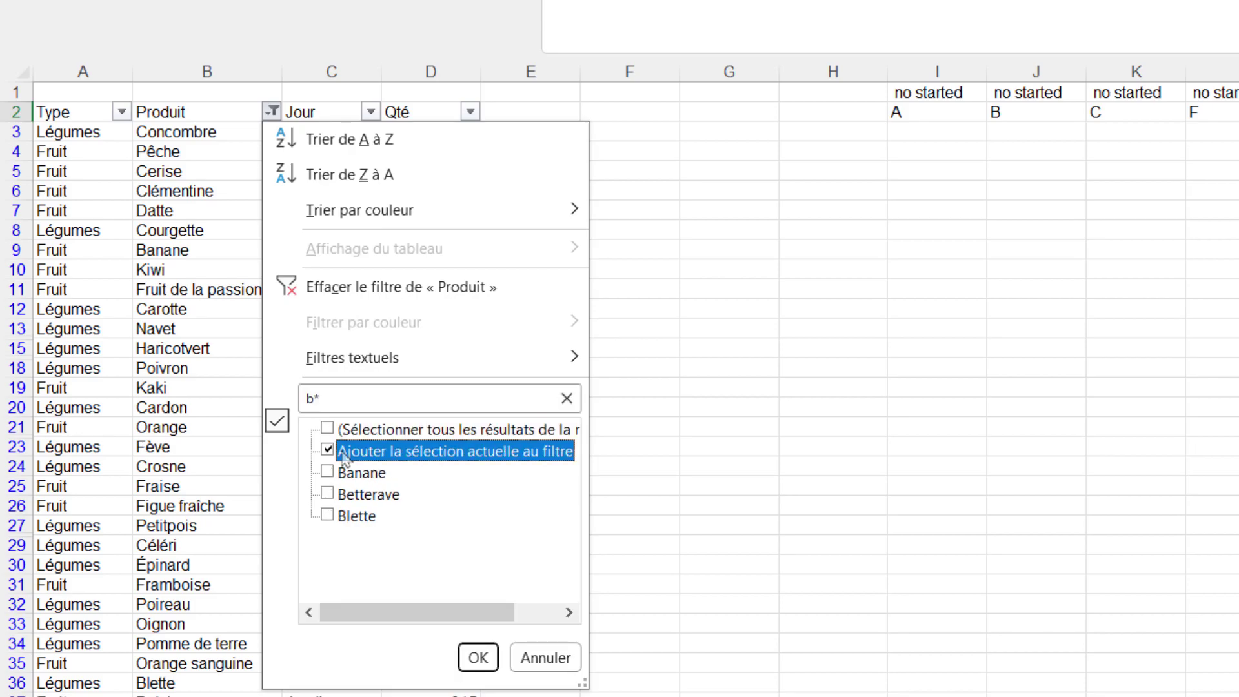
left_click(478, 657)
Step: Also exclude products starting with C from the Produit filter
left_click(271, 114)
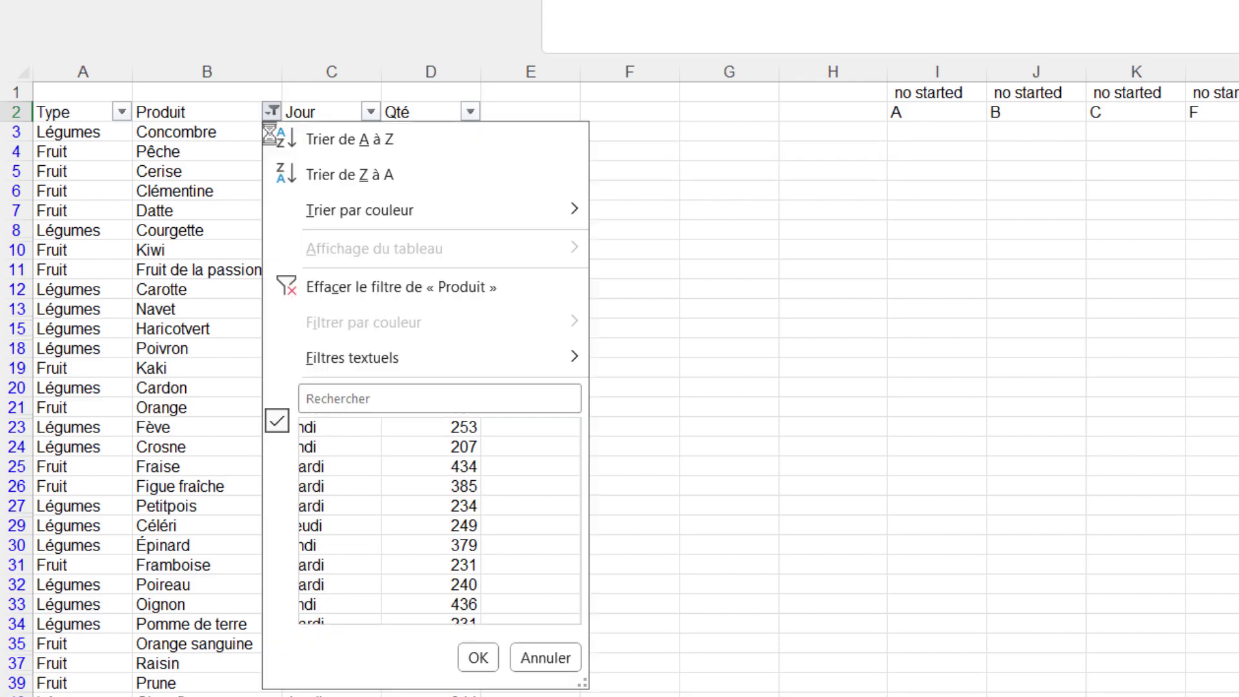
left_click(335, 399)
type("c*")
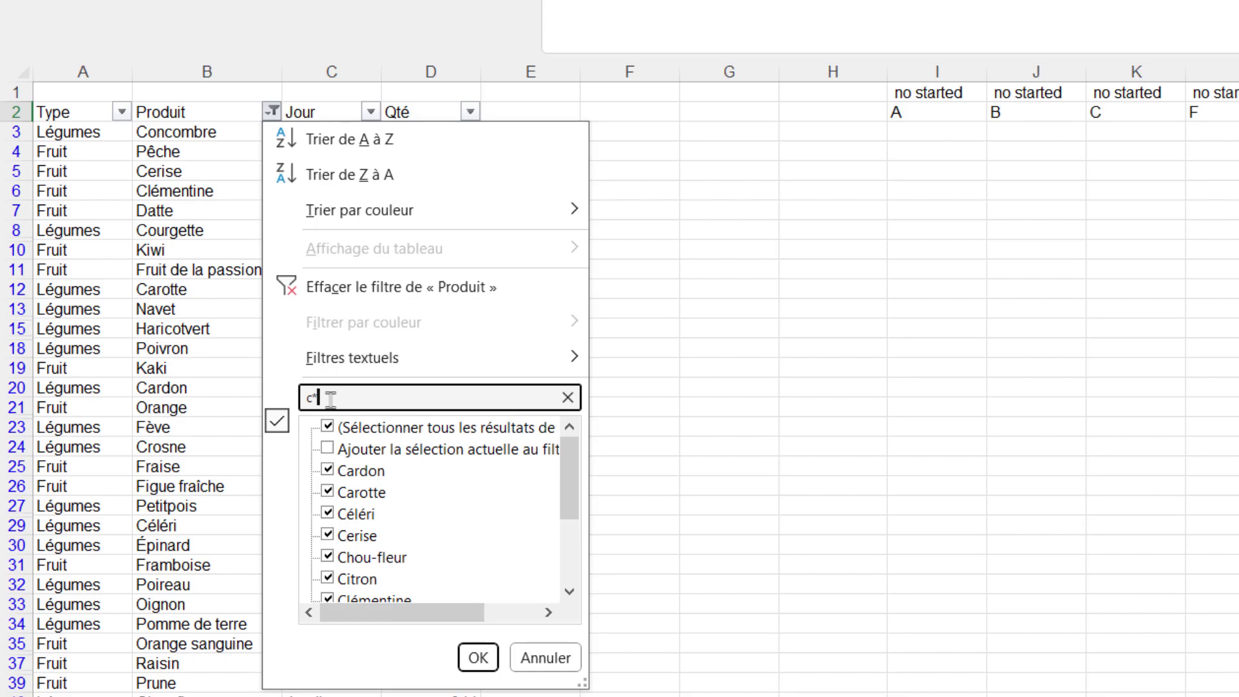
left_click(329, 429)
left_click(328, 451)
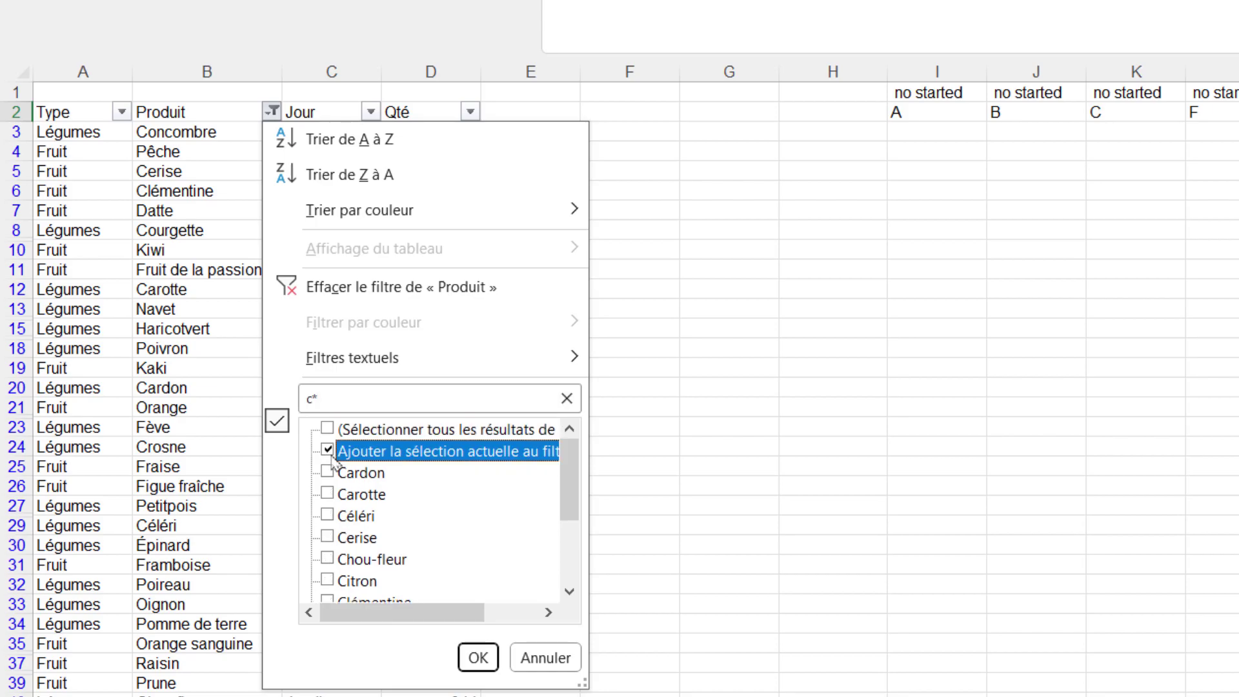
left_click(476, 657)
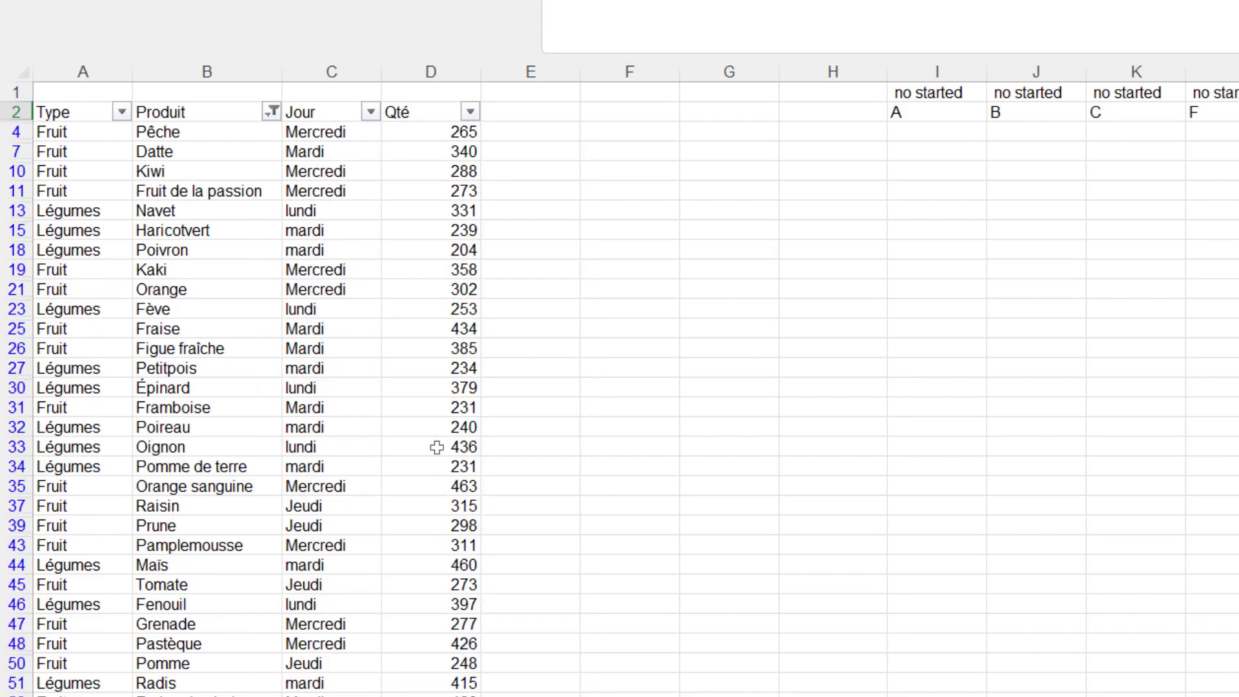
Step: Also exclude products starting with F from the Produit filter
left_click(271, 112)
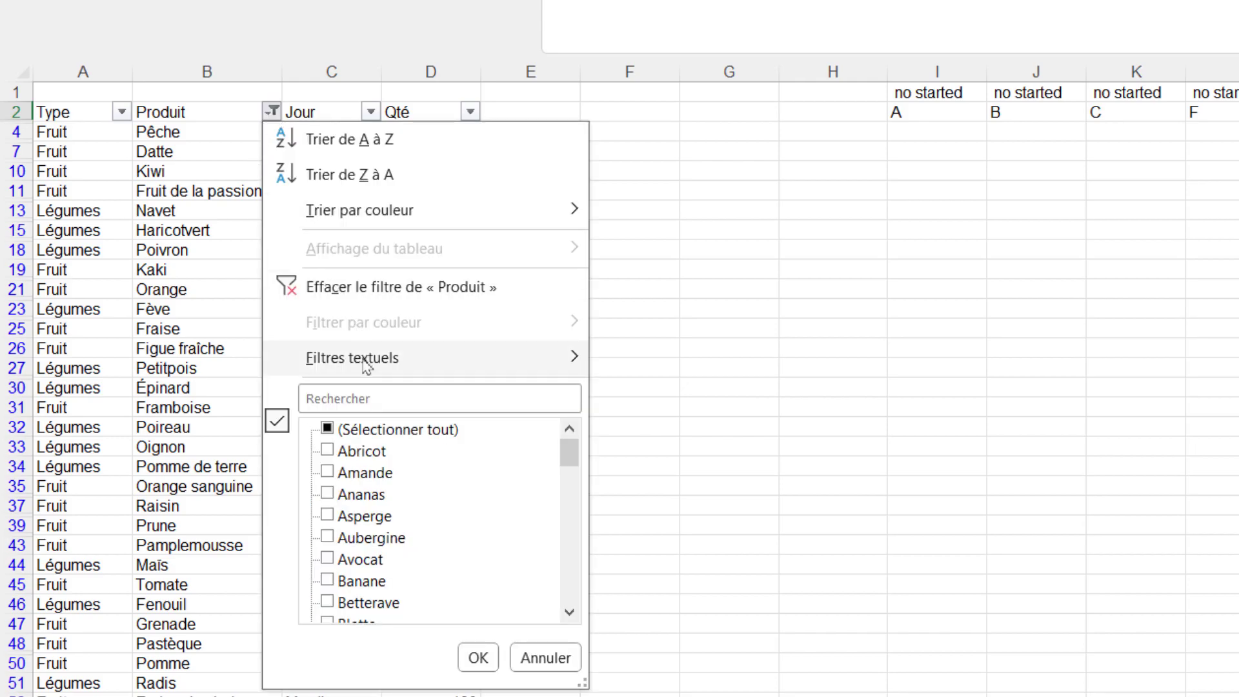
left_click(355, 397)
type("f*")
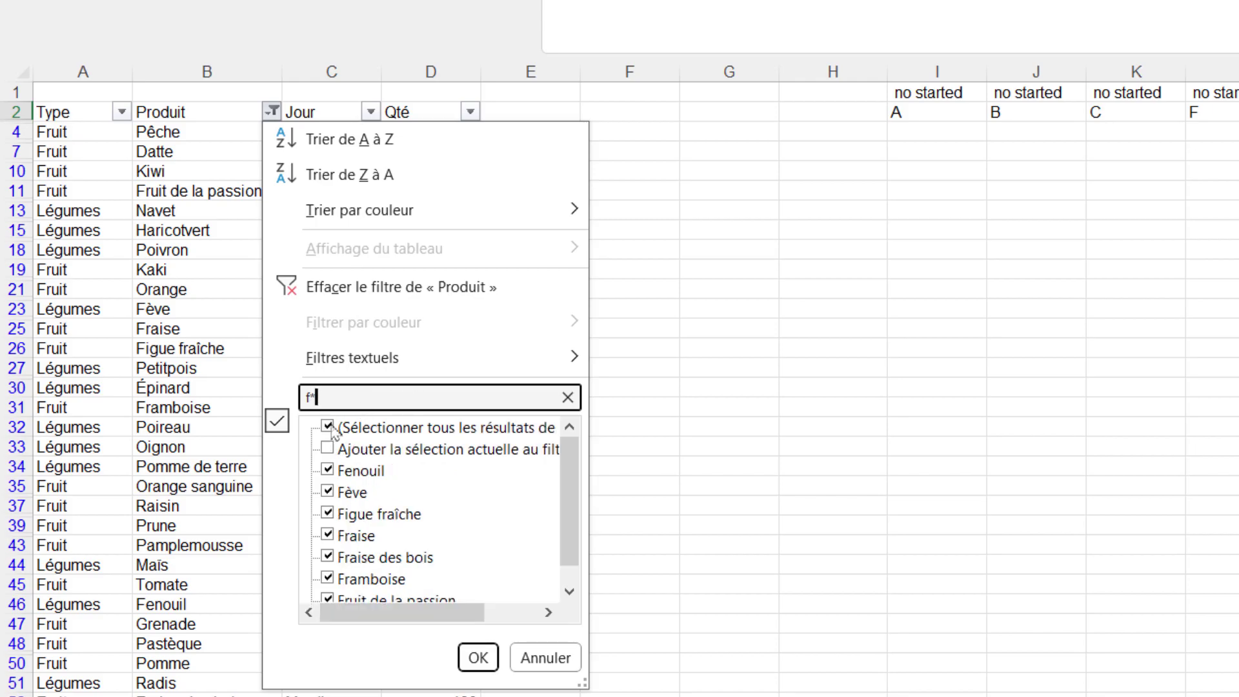
left_click(330, 428)
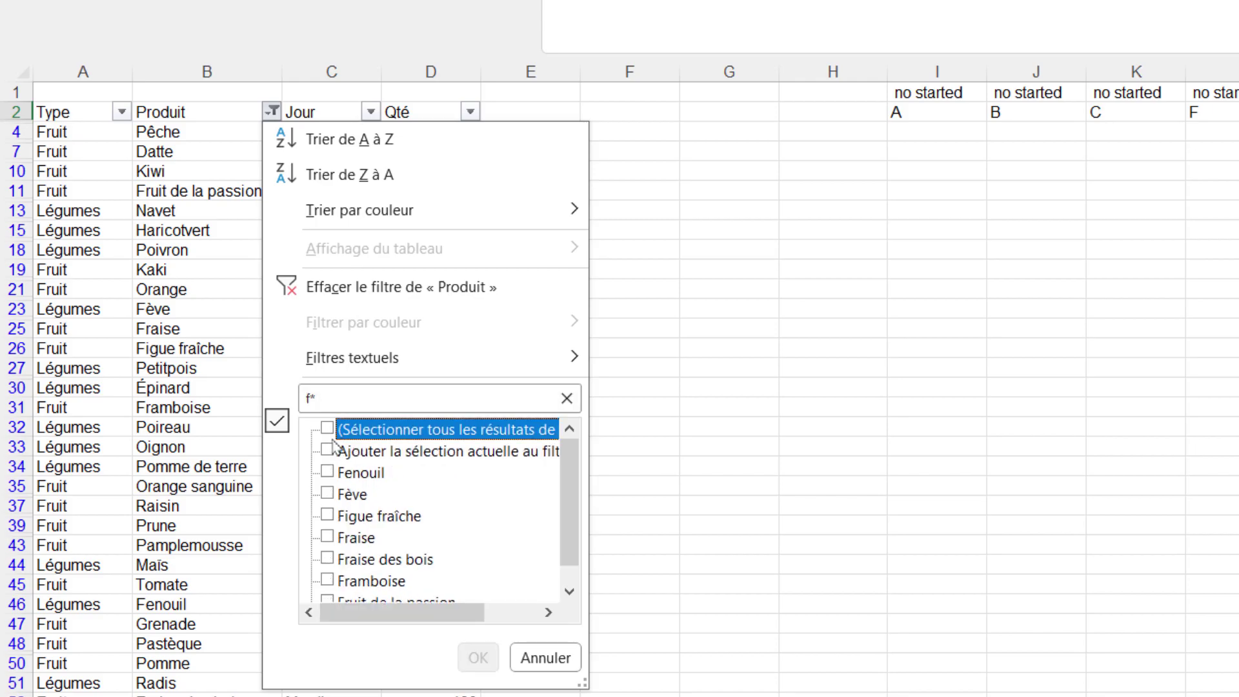
left_click(342, 452)
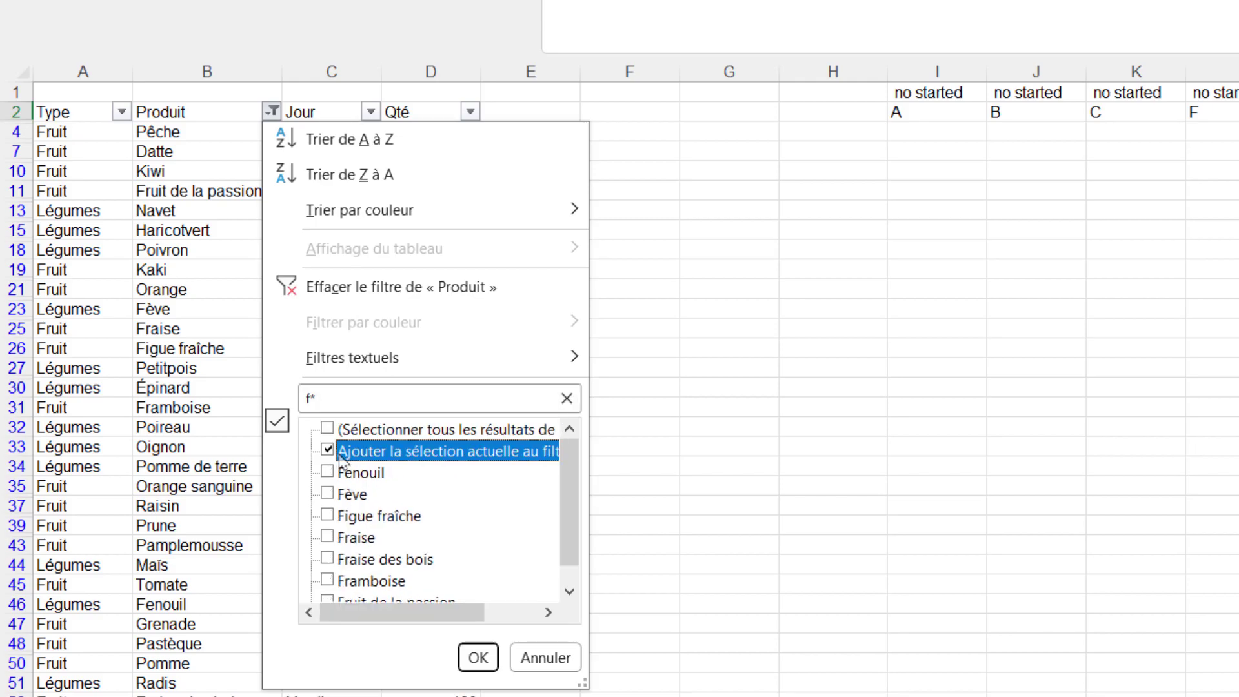
left_click(477, 657)
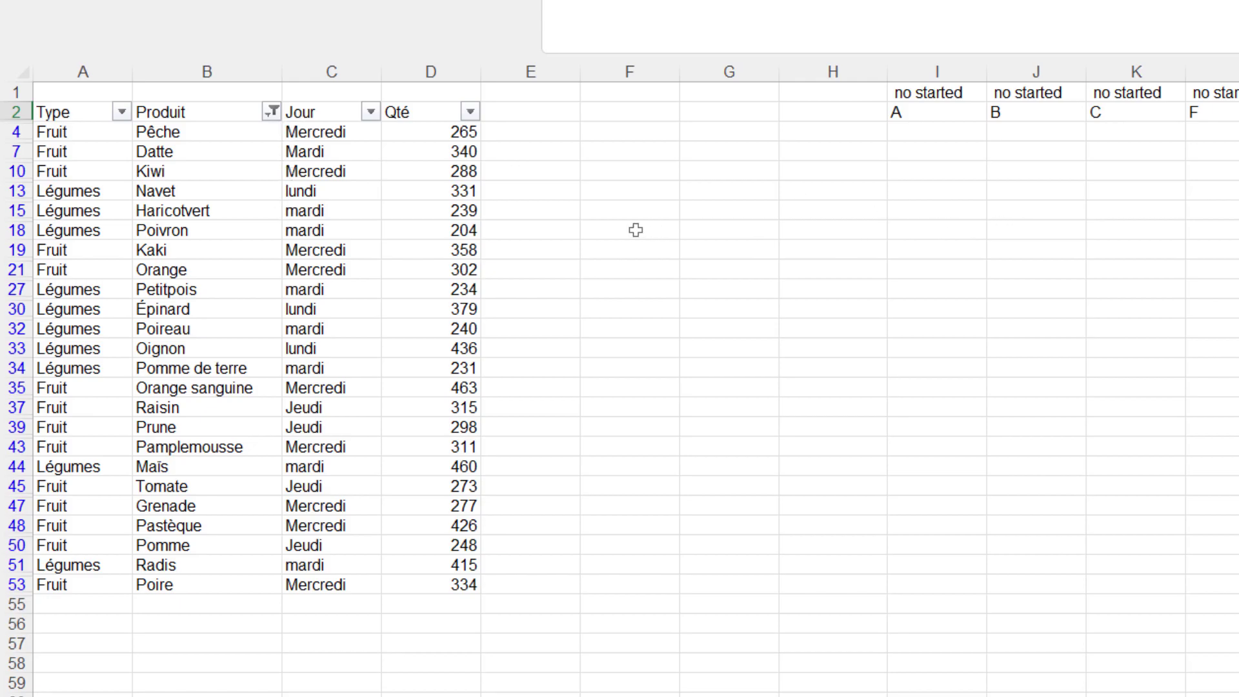
Step: Exclude products matching *n, such as Poivron, Oignon and Raisin, from the Produit filter
left_click(271, 112)
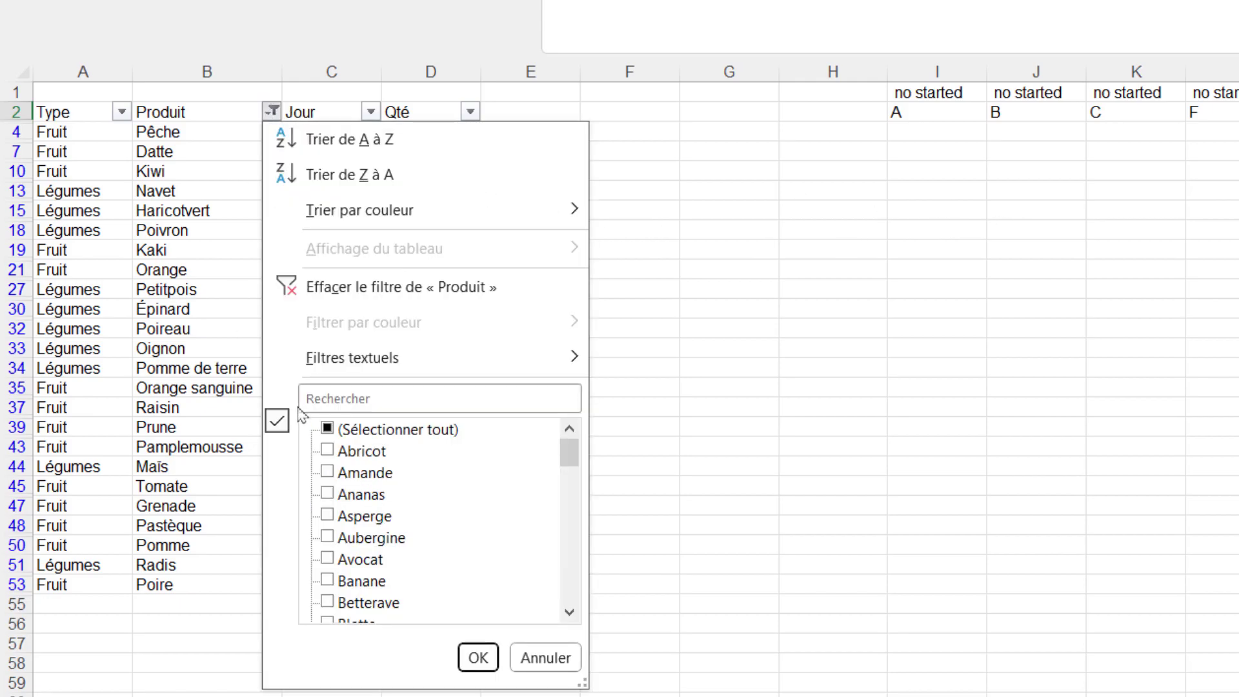
left_click(321, 399)
type("*n")
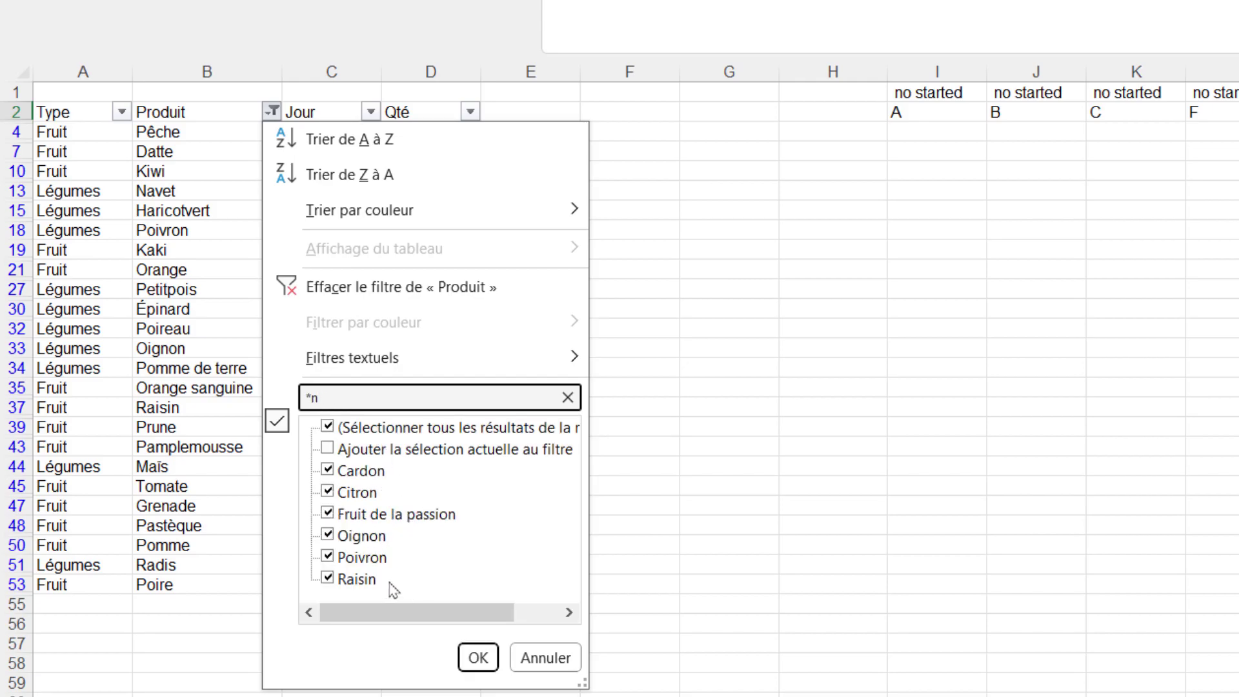
left_click(328, 429)
left_click(327, 451)
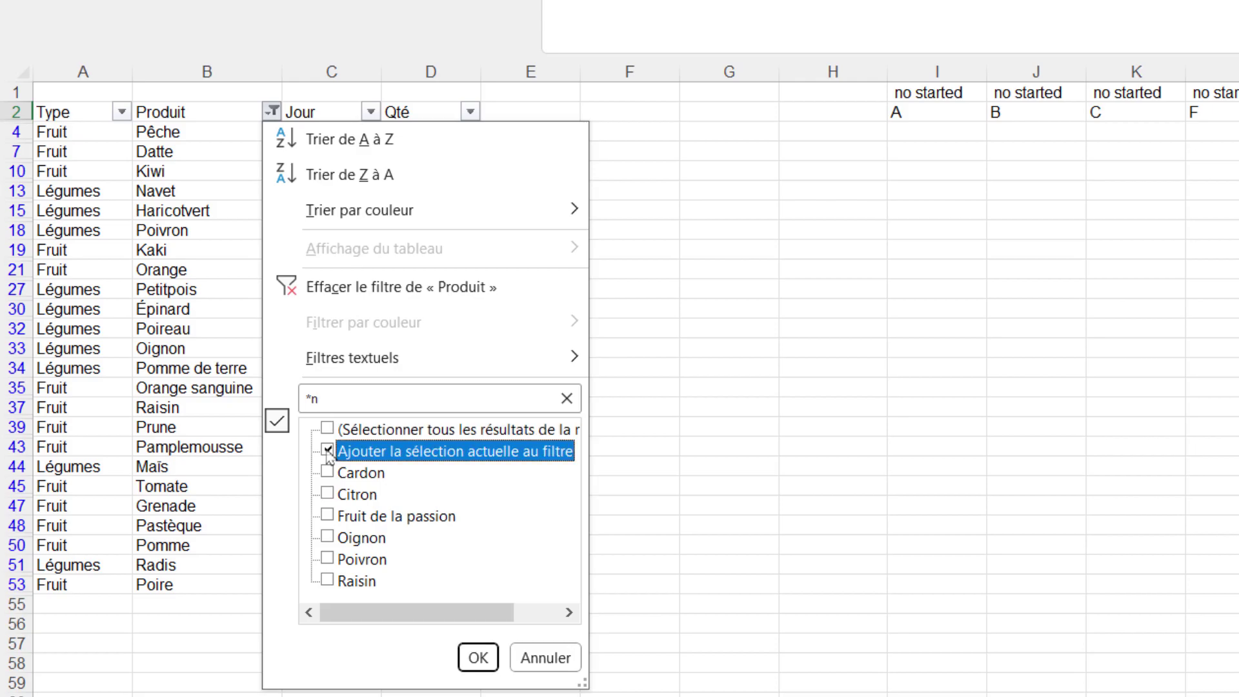
left_click(478, 657)
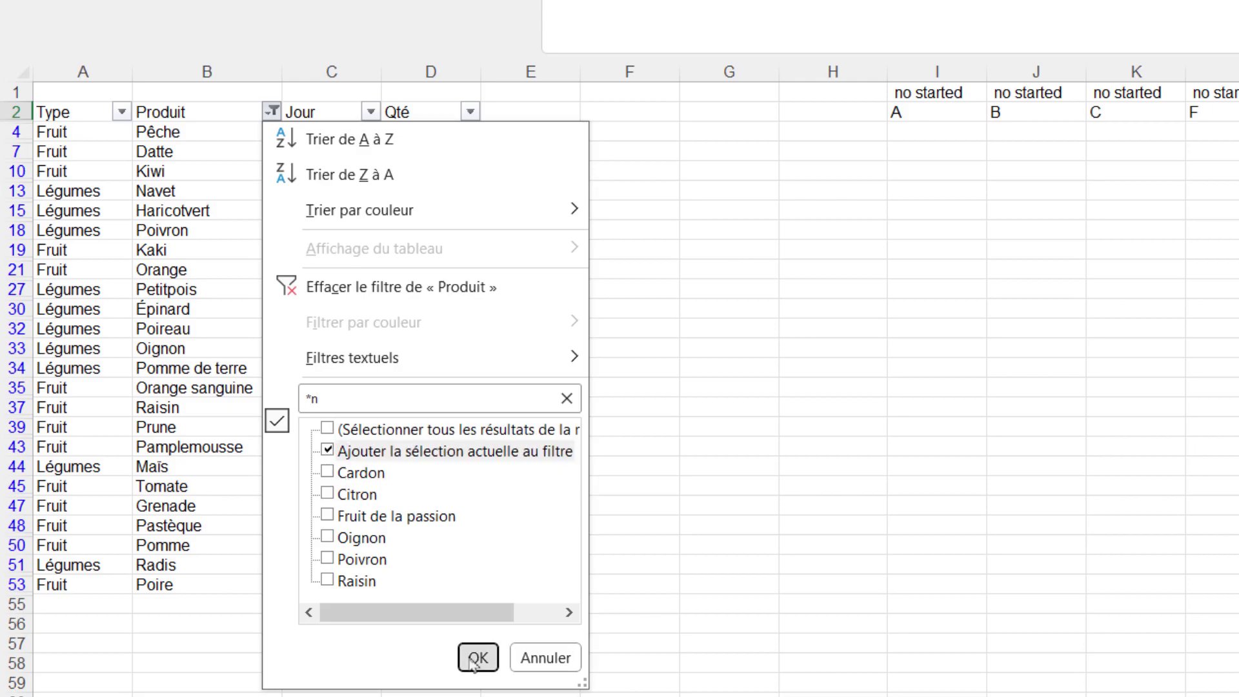
Step: Exclude products containing m, such as Pamplemousse, Maïs, Tomate and Pomme, from Produit
left_click(272, 111)
left_click(326, 396)
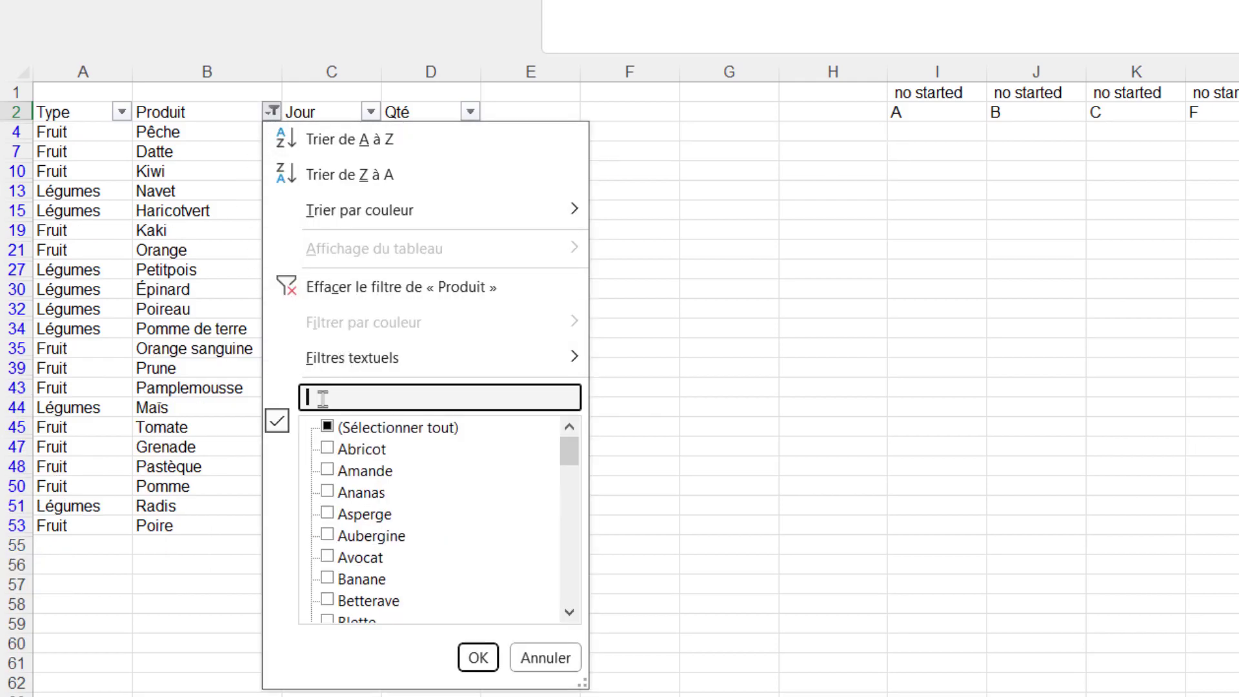
type("m")
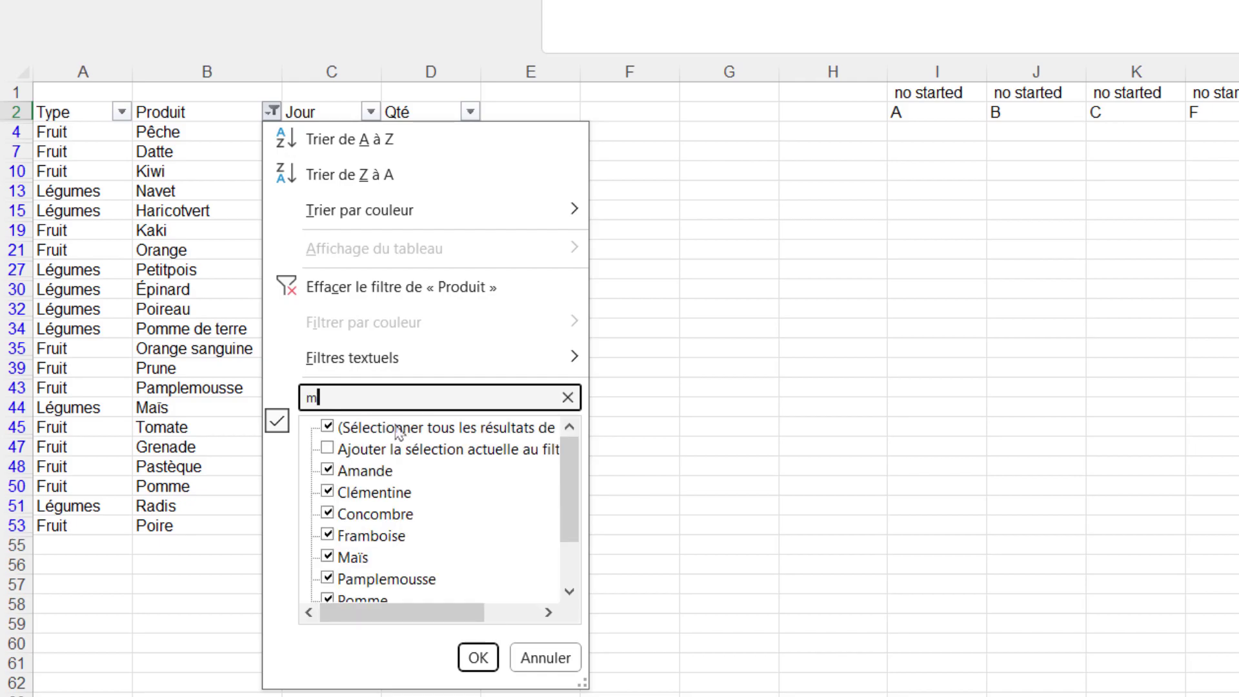
left_click(347, 429)
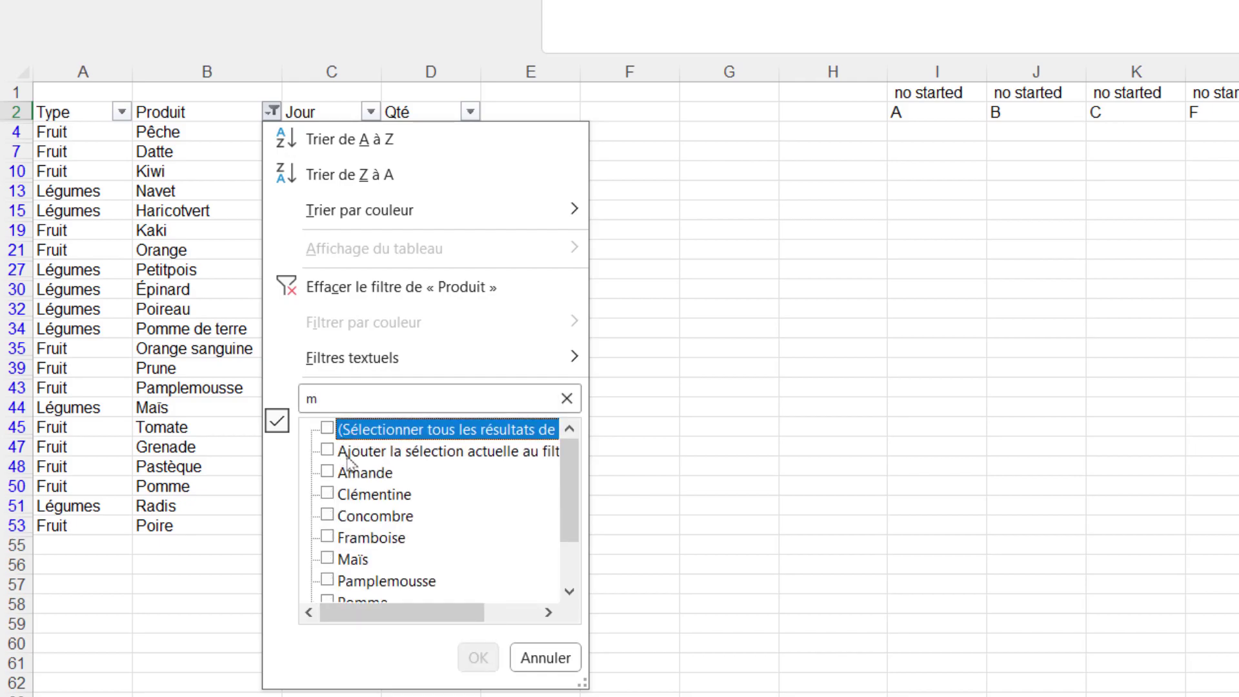
left_click(347, 453)
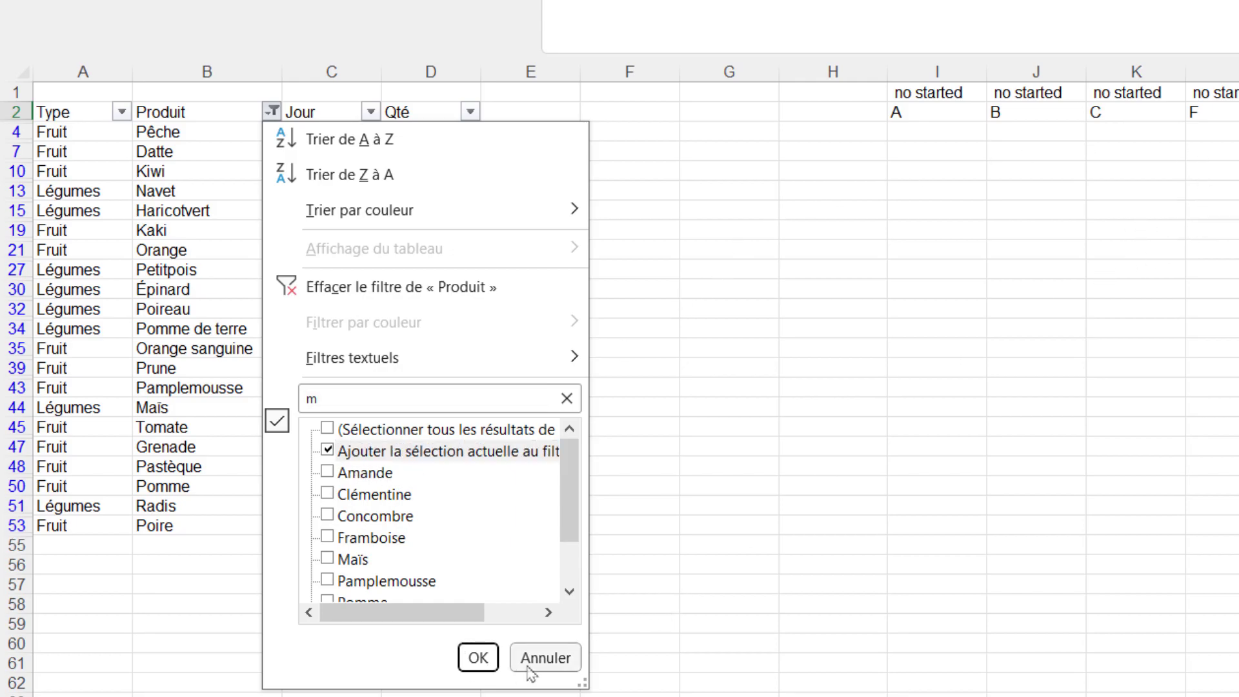
left_click(478, 657)
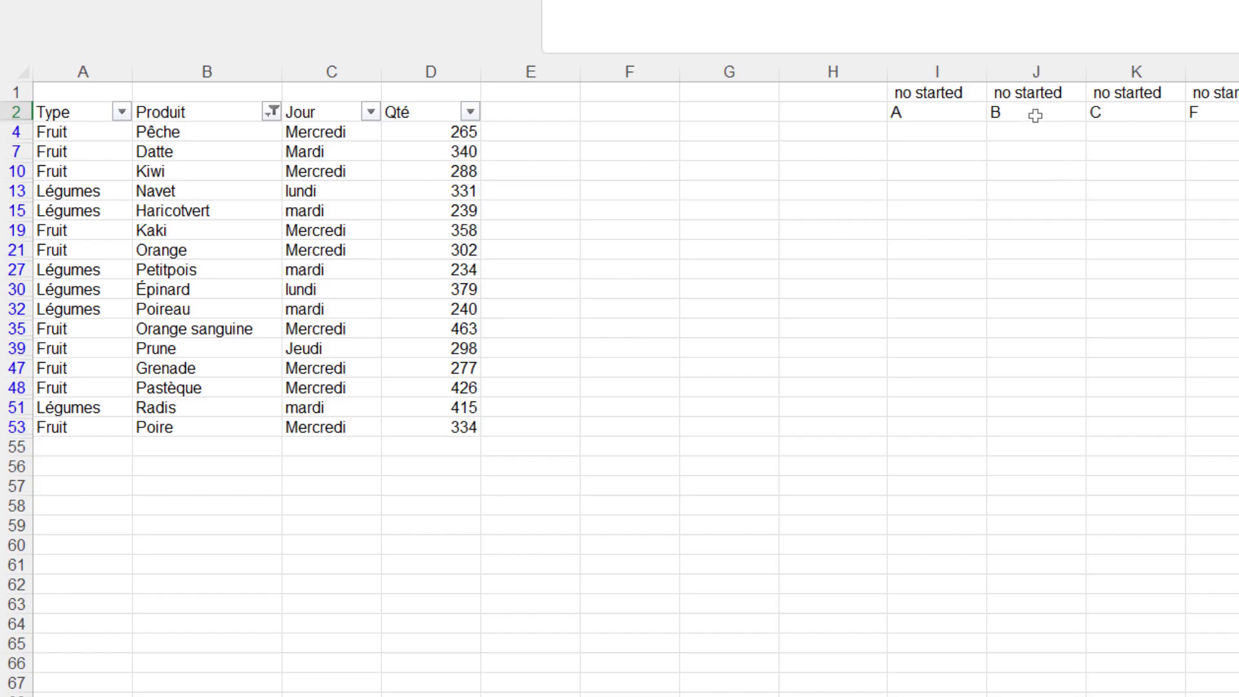
Step: Add the b* matches Banane, Blette and Betterave back into the Produit filter
left_click(1015, 119)
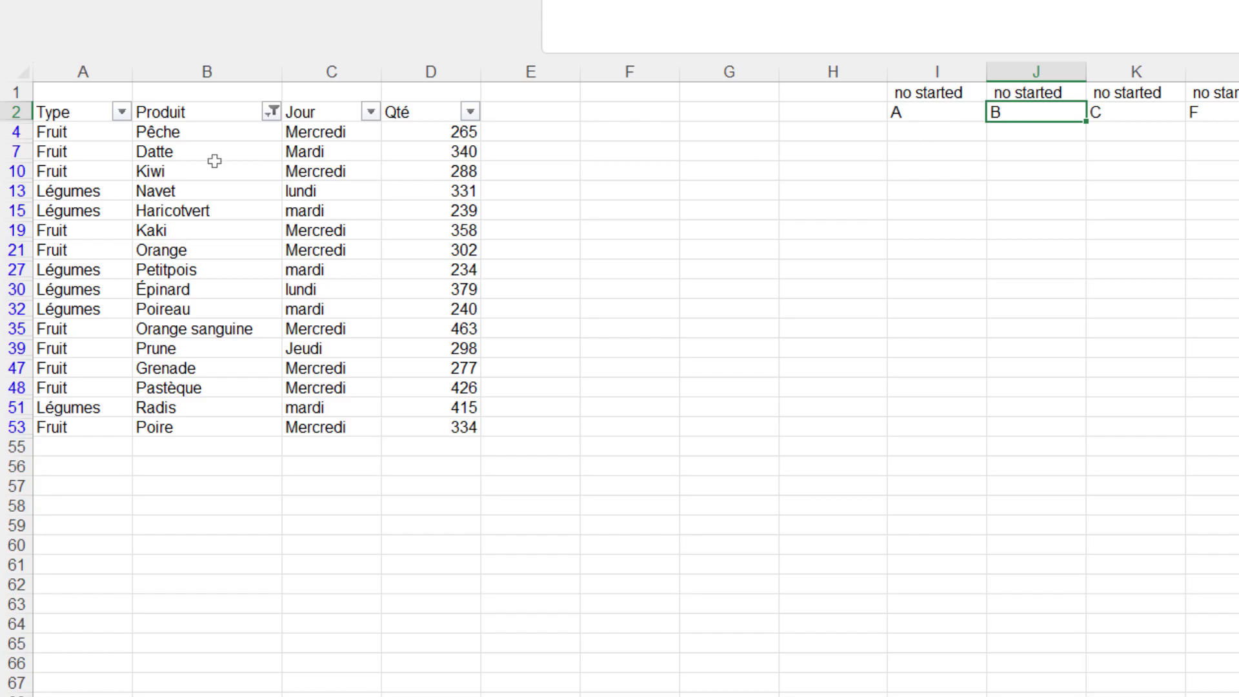
left_click(273, 119)
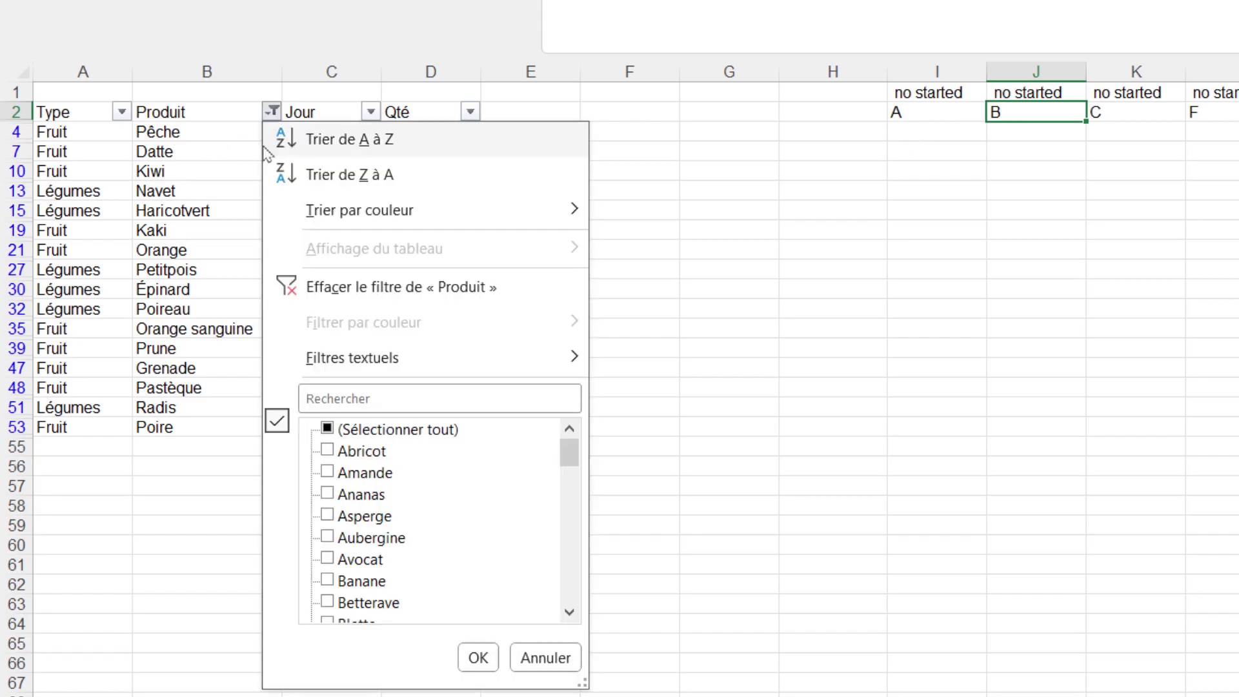
left_click(331, 401)
type("b*")
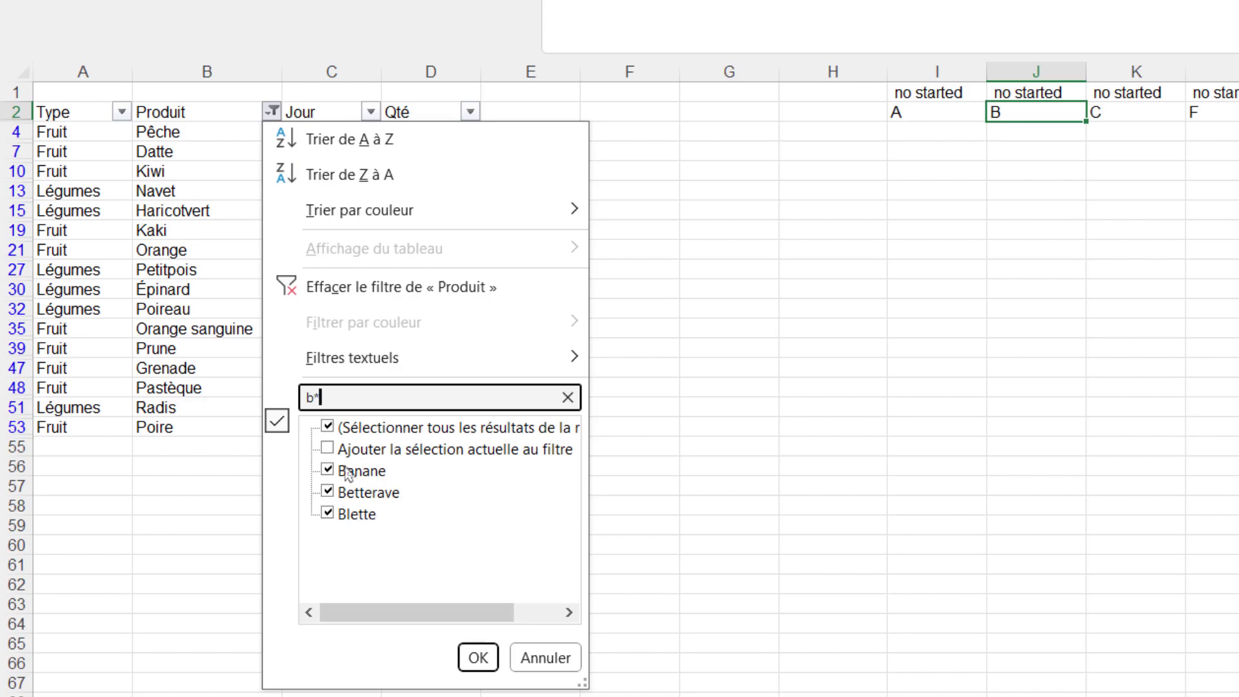
left_click(336, 451)
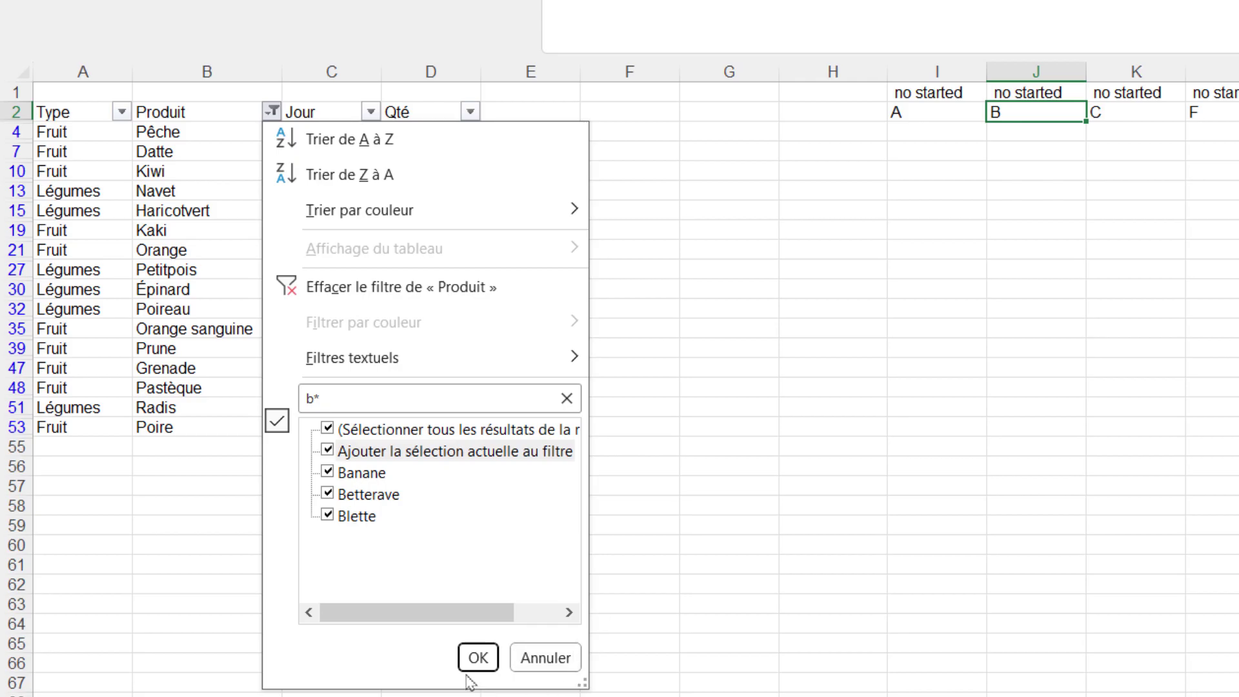
left_click(477, 658)
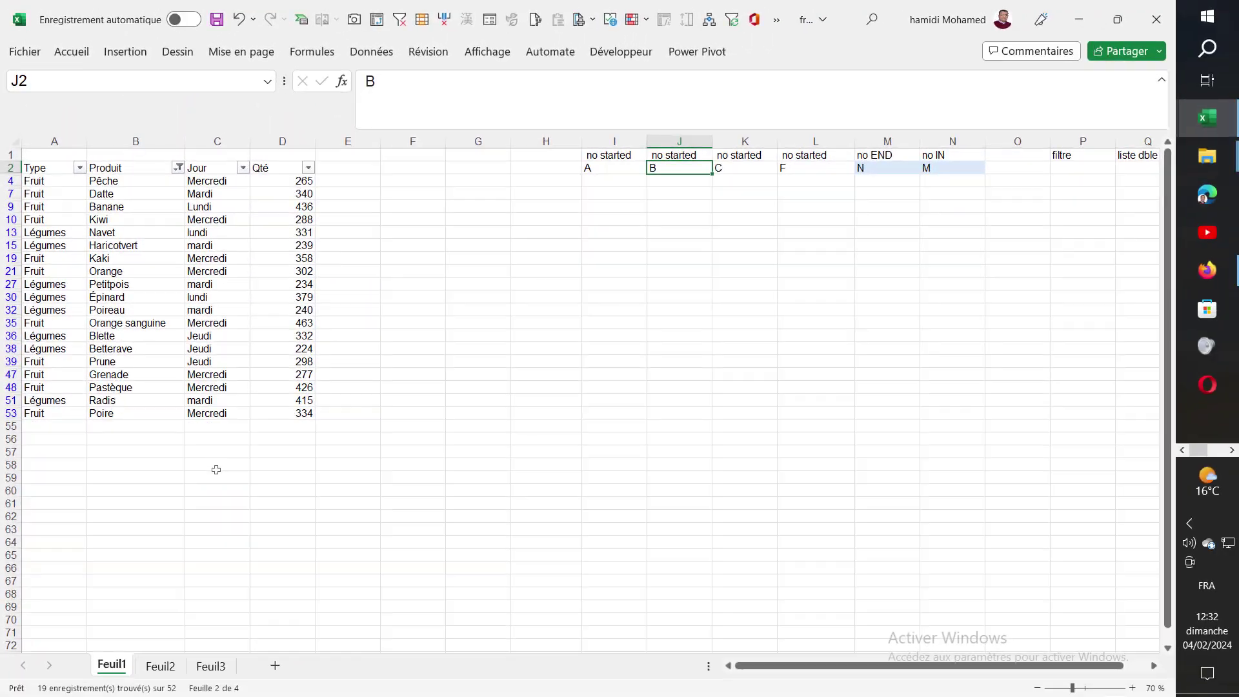
Step: Switch to the Feuil2 sheet and select cell I3 for a new formula
left_click(217, 466)
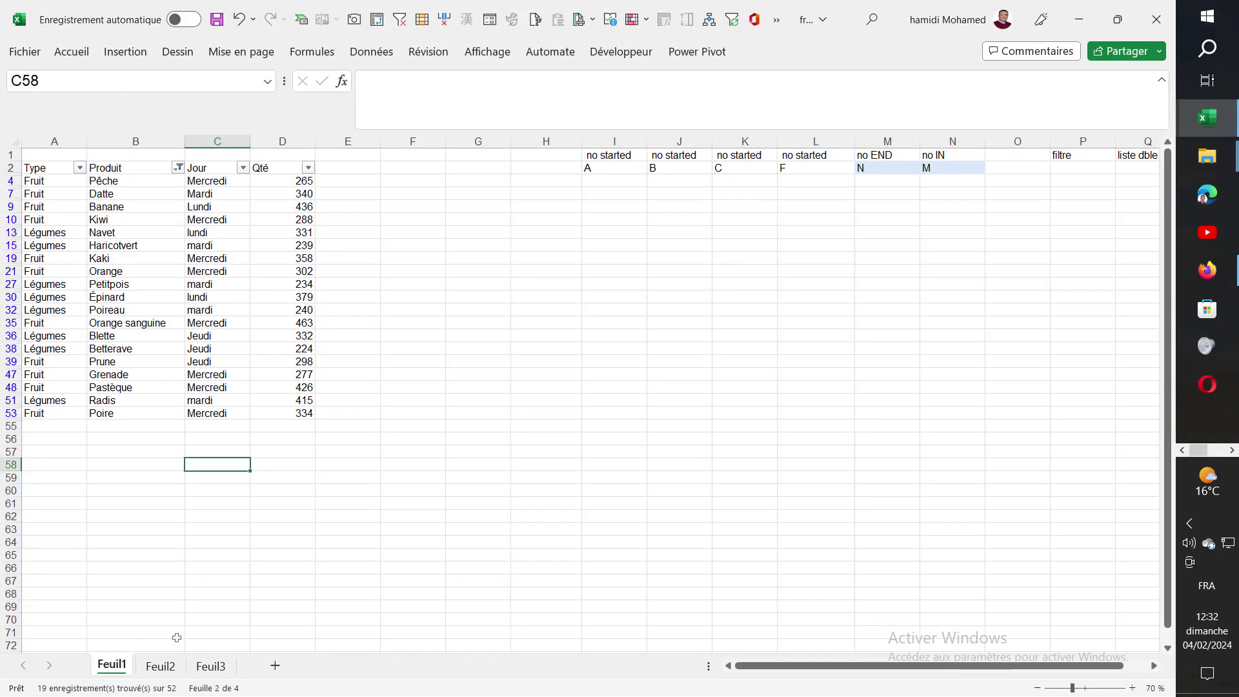
left_click(160, 665)
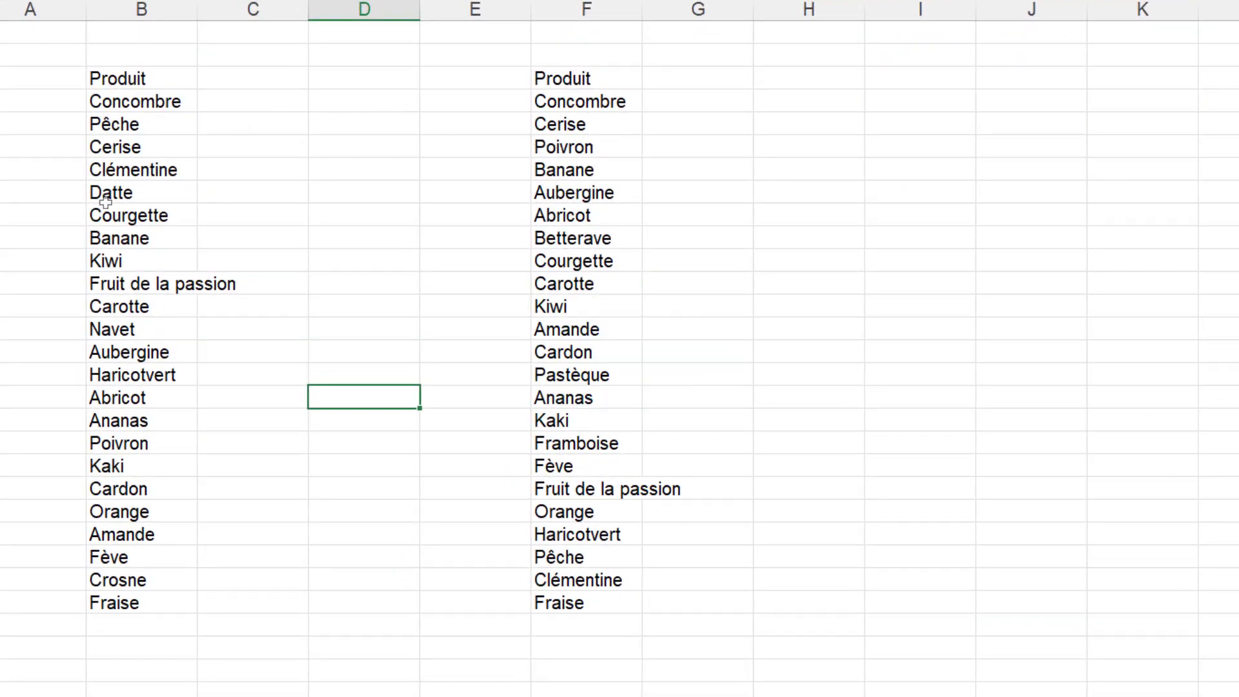
left_click(910, 103)
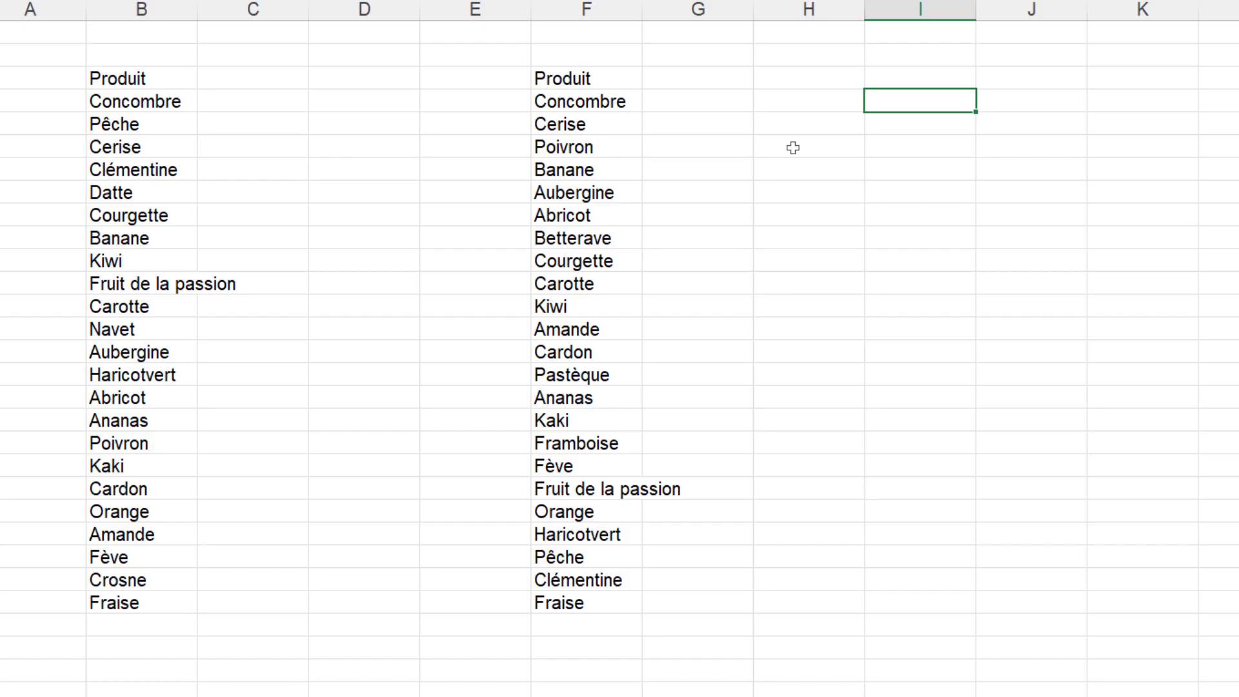
Step: Enter =EQUIV(B4:B26;F4:F26;0) to find each column B product's position in column F
type("=eq")
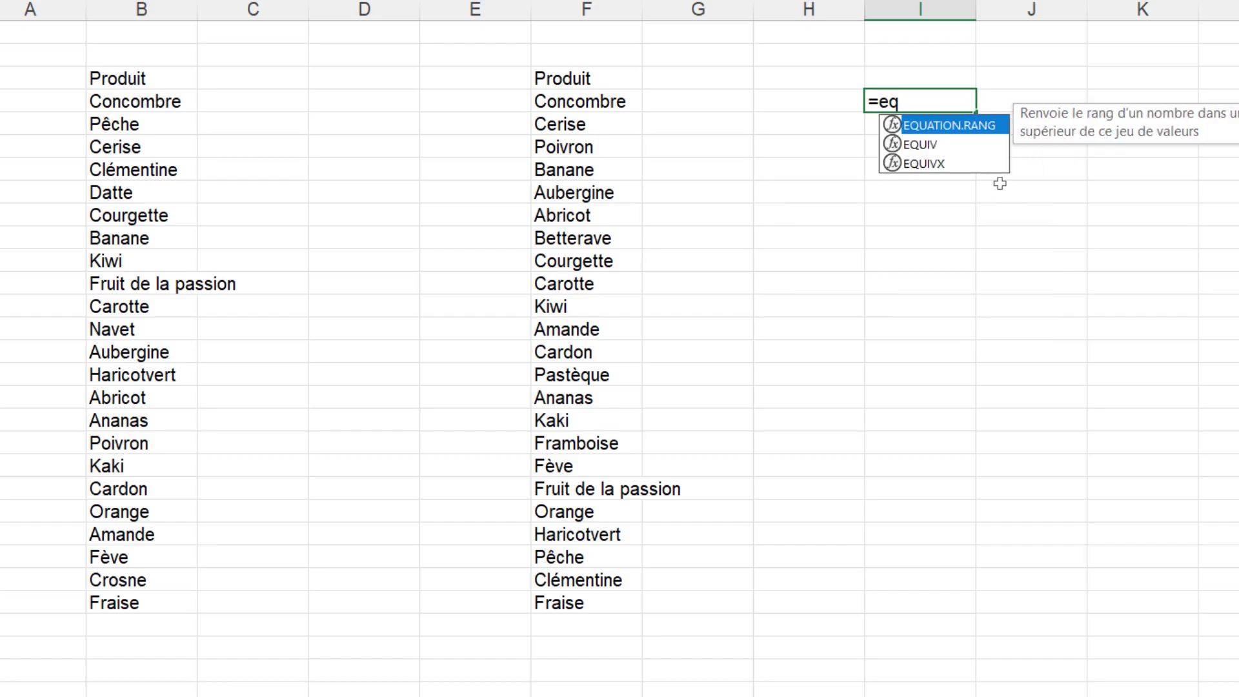
double_click(916, 148)
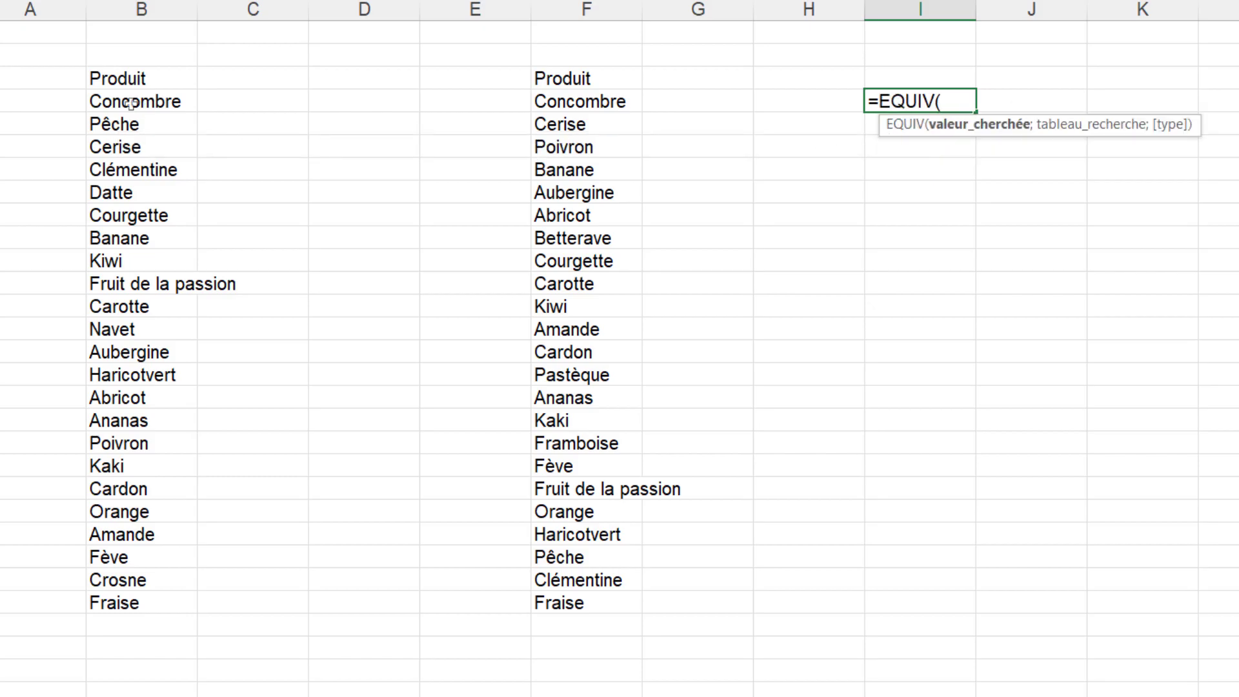
mouse_move(128, 103)
left_mouse_down()
mouse_move(111, 513)
mouse_move(225, 578)
left_mouse_up()
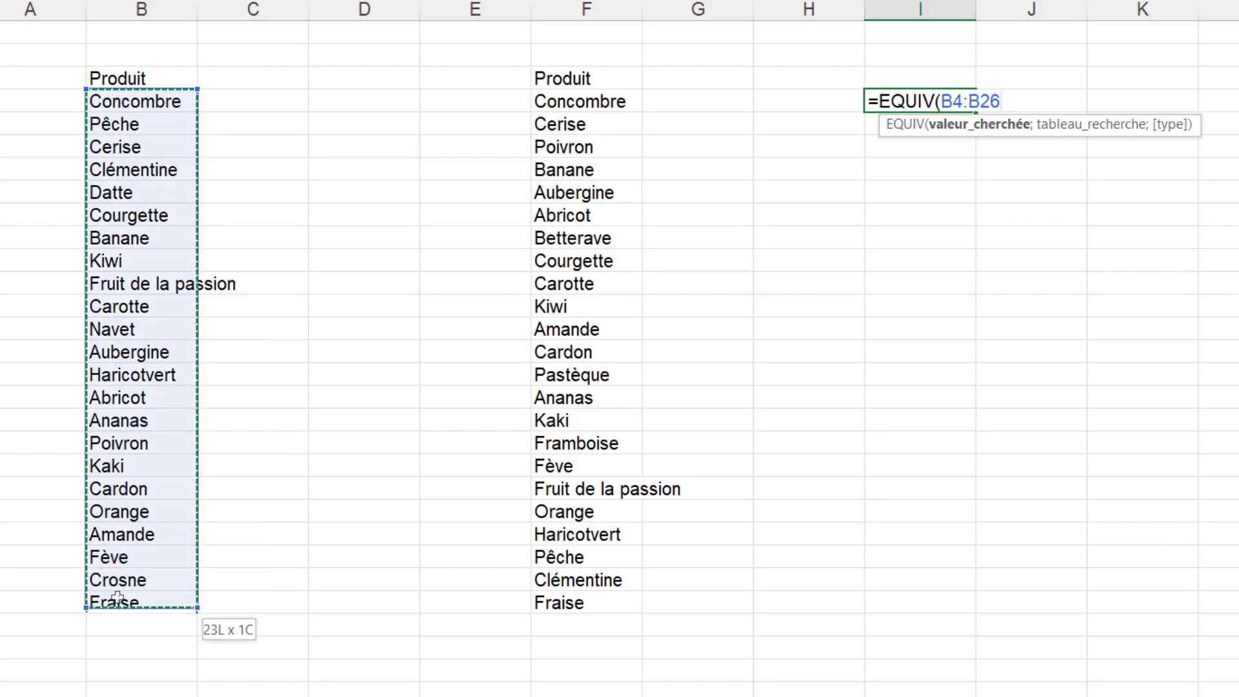
type(";")
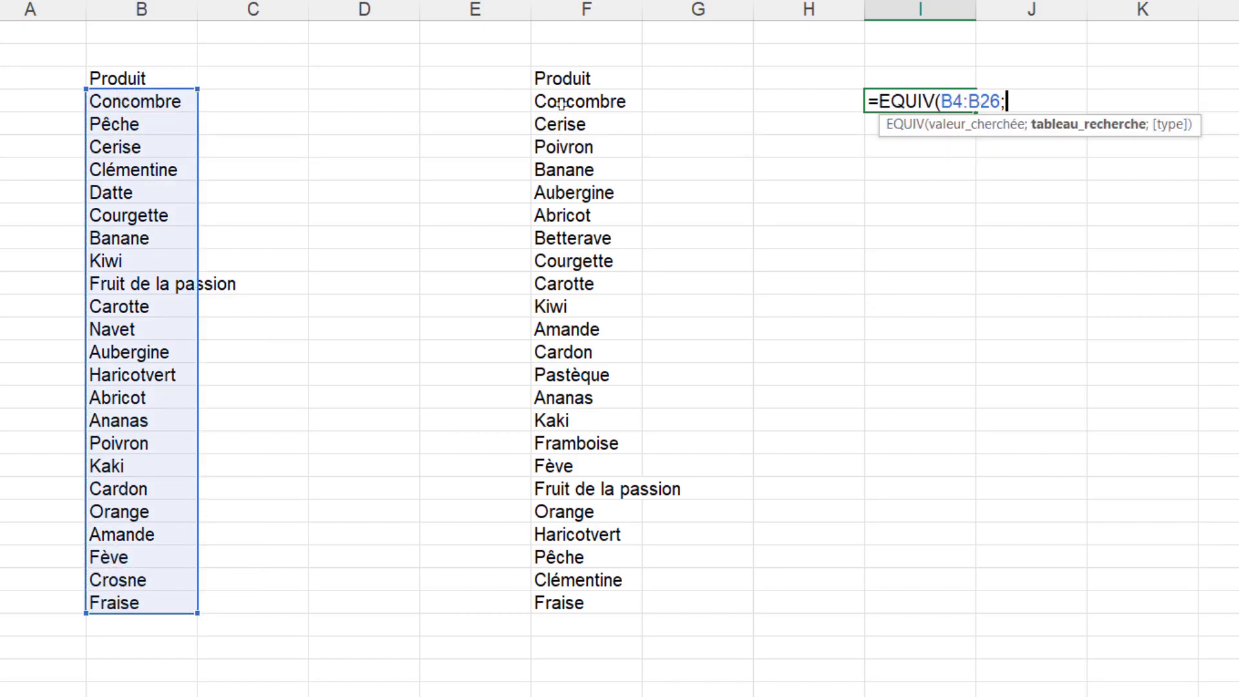
mouse_move(555, 101)
left_mouse_down()
mouse_move(556, 618)
mouse_move(556, 603)
left_mouse_up()
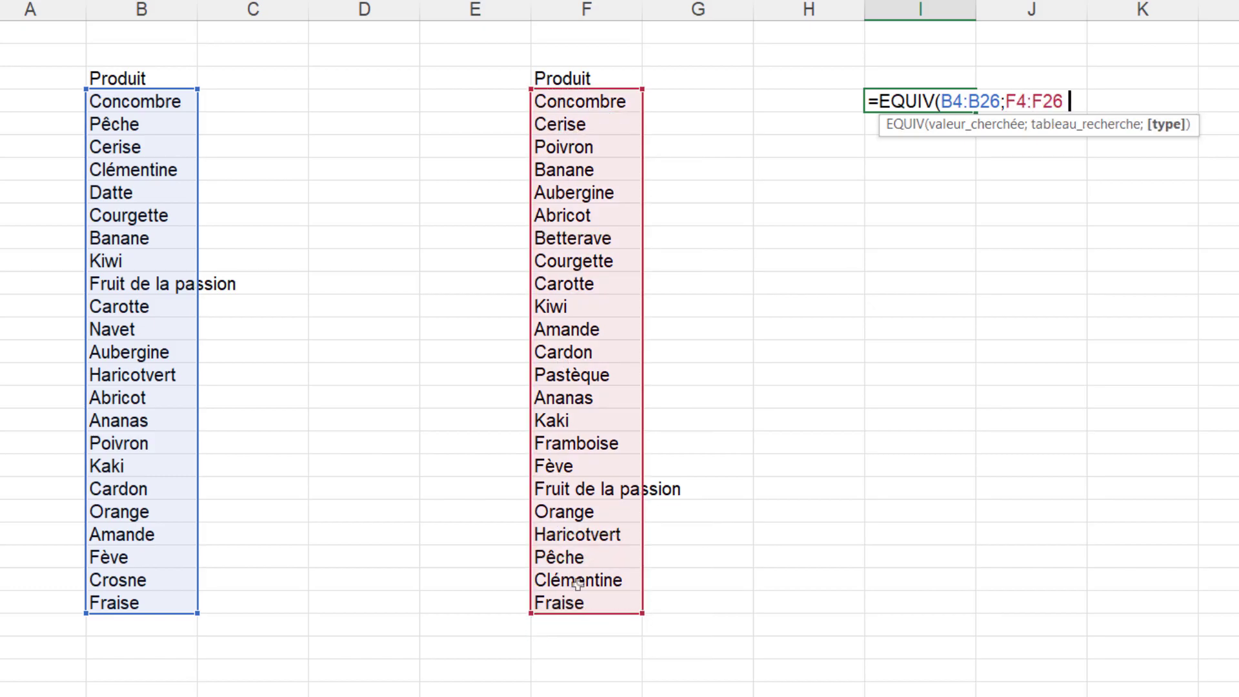
type(";0)")
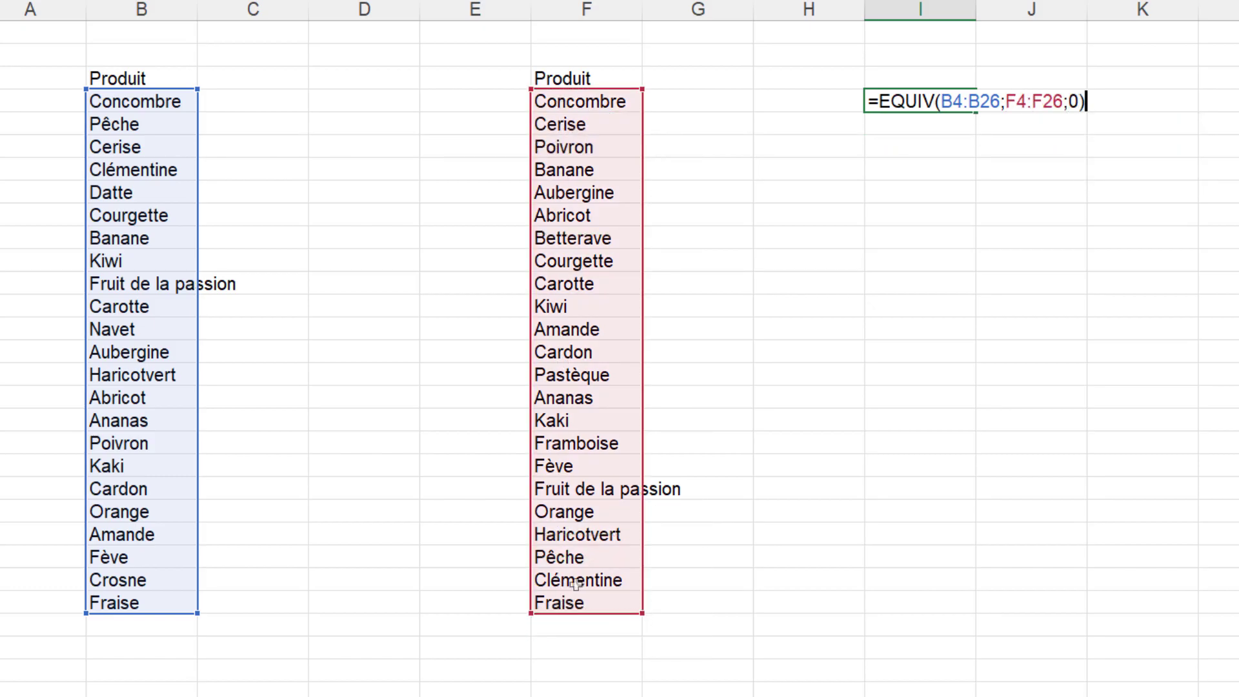
key("Return")
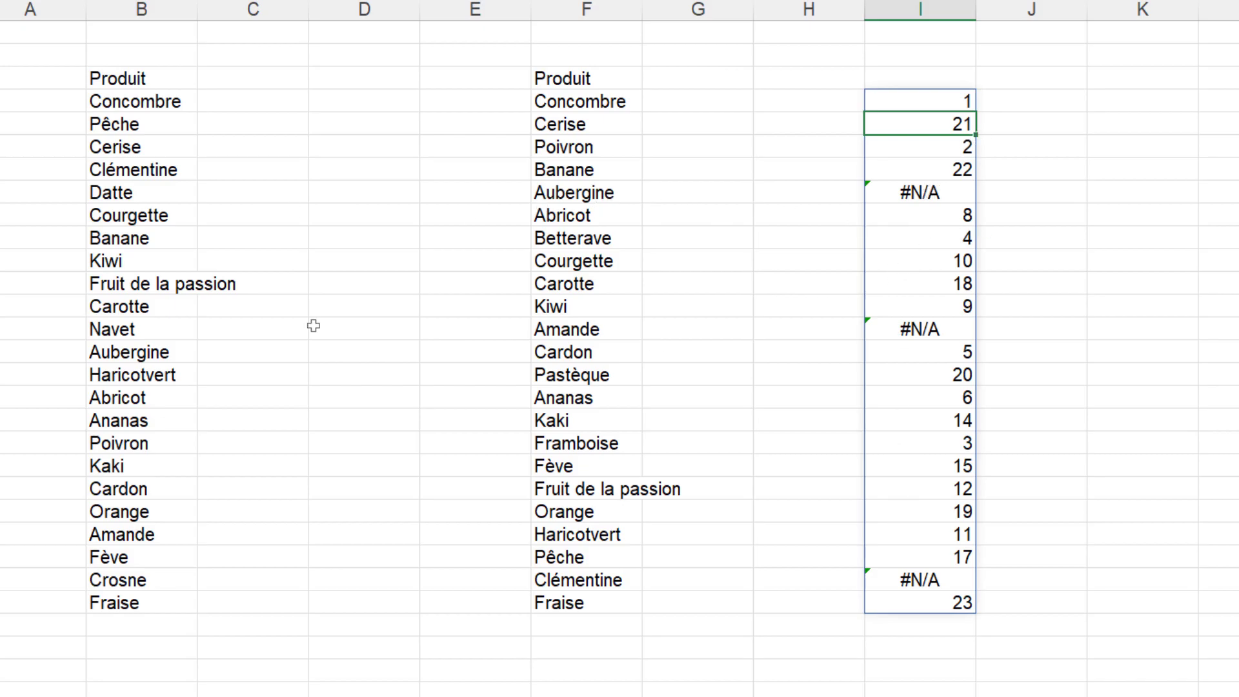
left_click(896, 103)
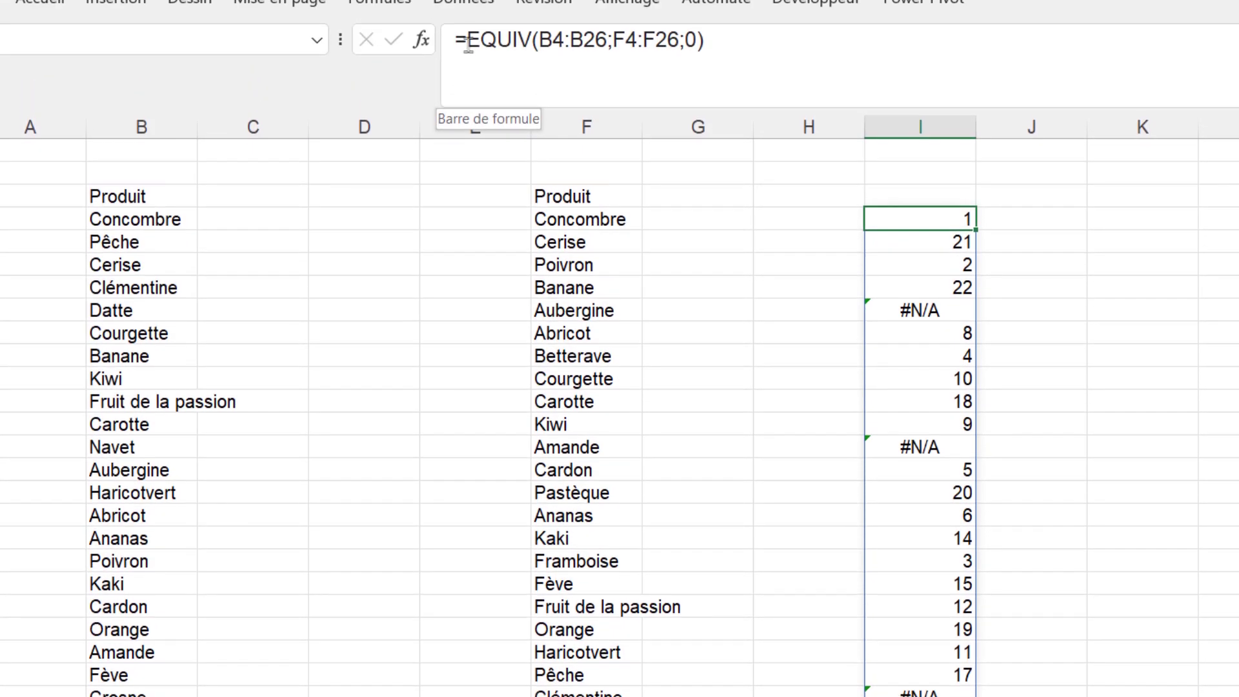
Step: Wrap the EQUIV formula in ESTERREUR to flag products missing from column F
left_click(474, 106)
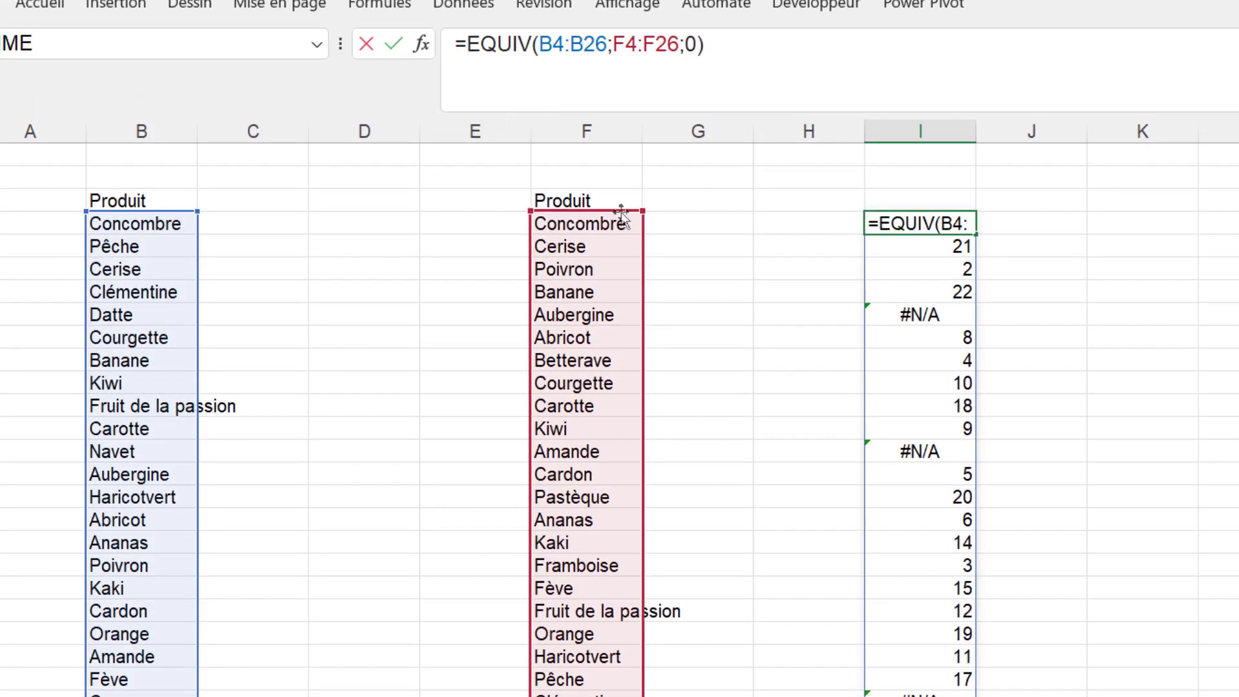
type("est")
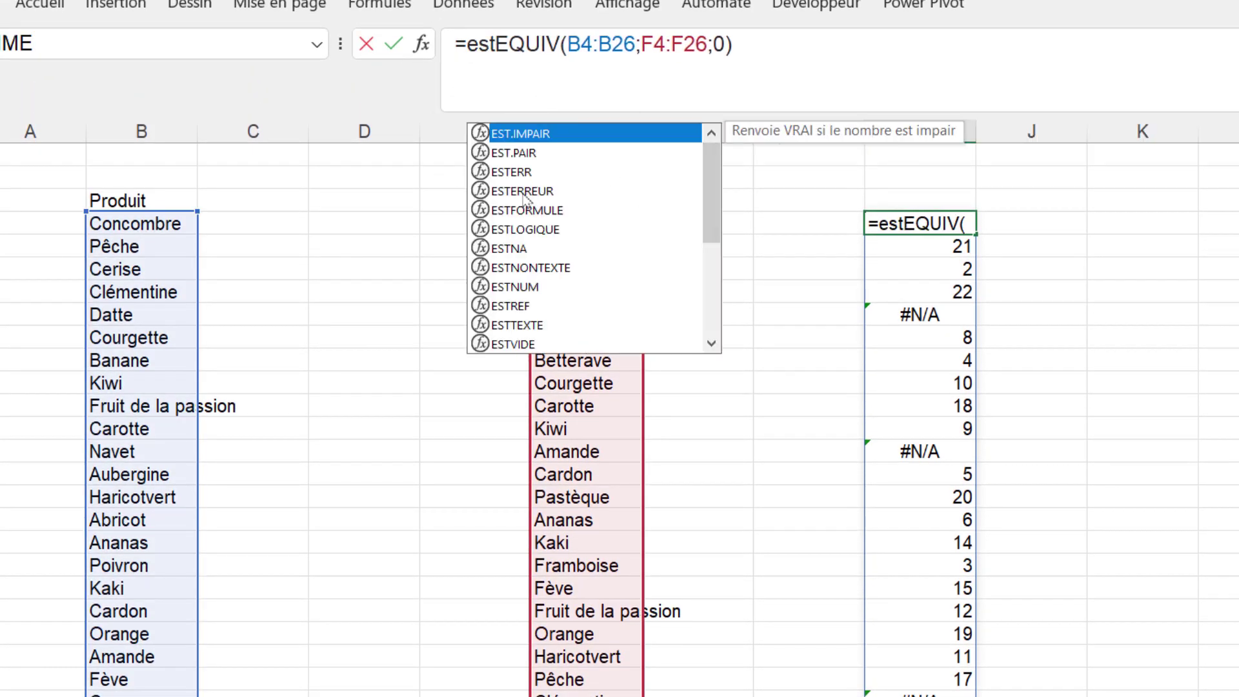
double_click(523, 191)
left_click(826, 99)
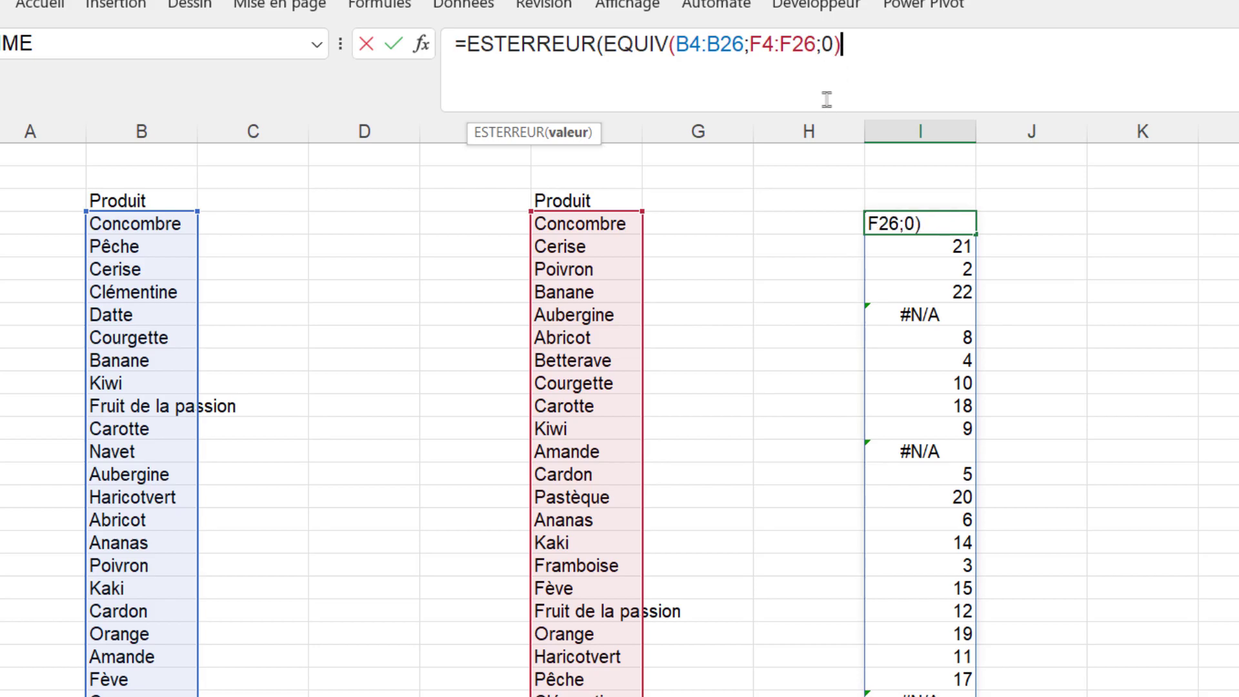
type(")")
key("Return")
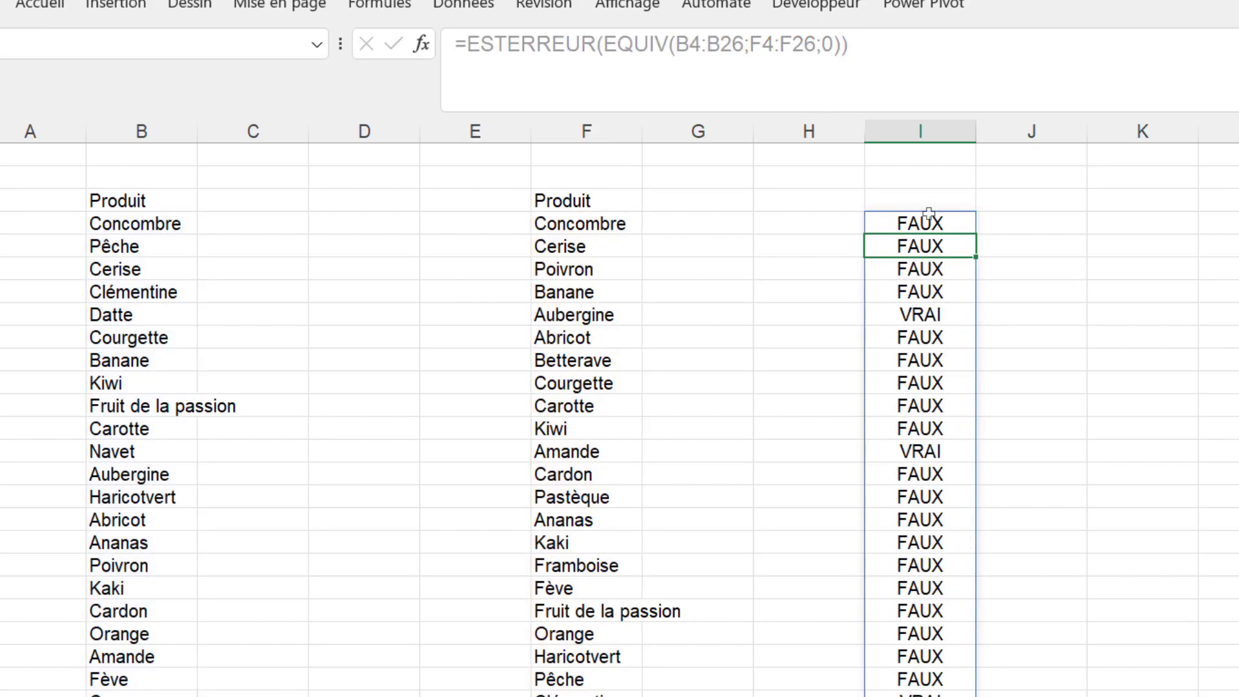
left_click(919, 224)
Step: Wrap it in FILTRE(B4:B26;…;"") so I4 lists Datte, Navet and Crosne
left_click(467, 53)
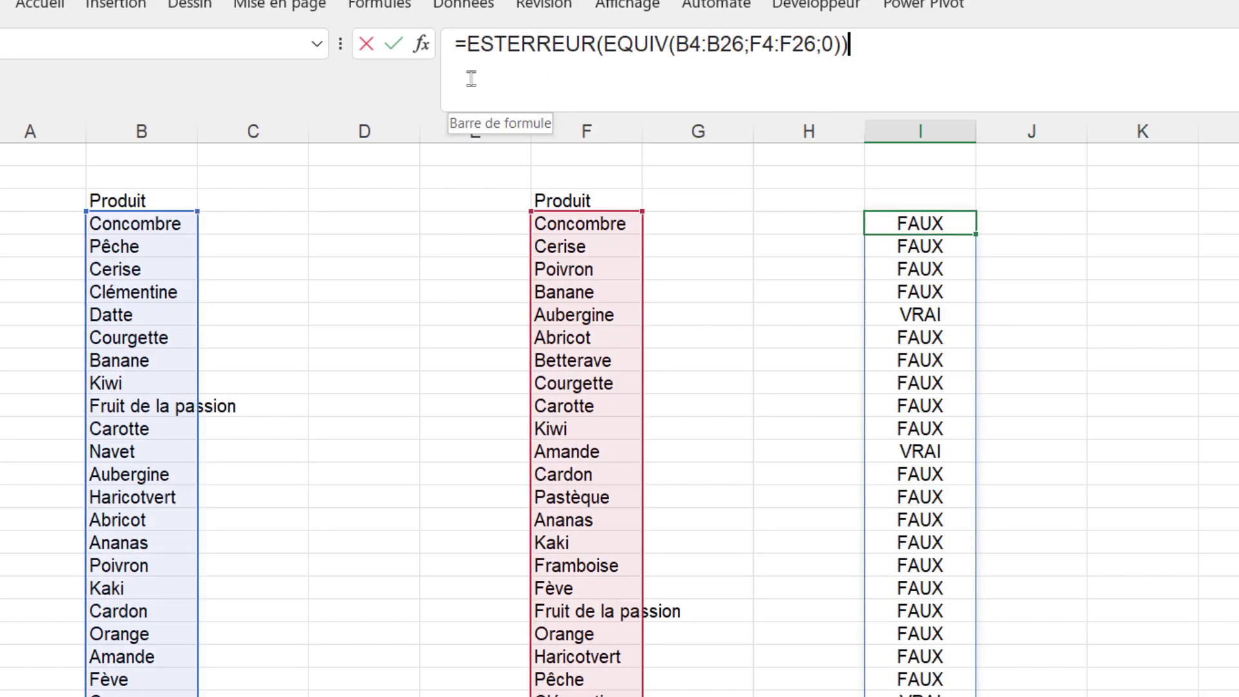
type("fil")
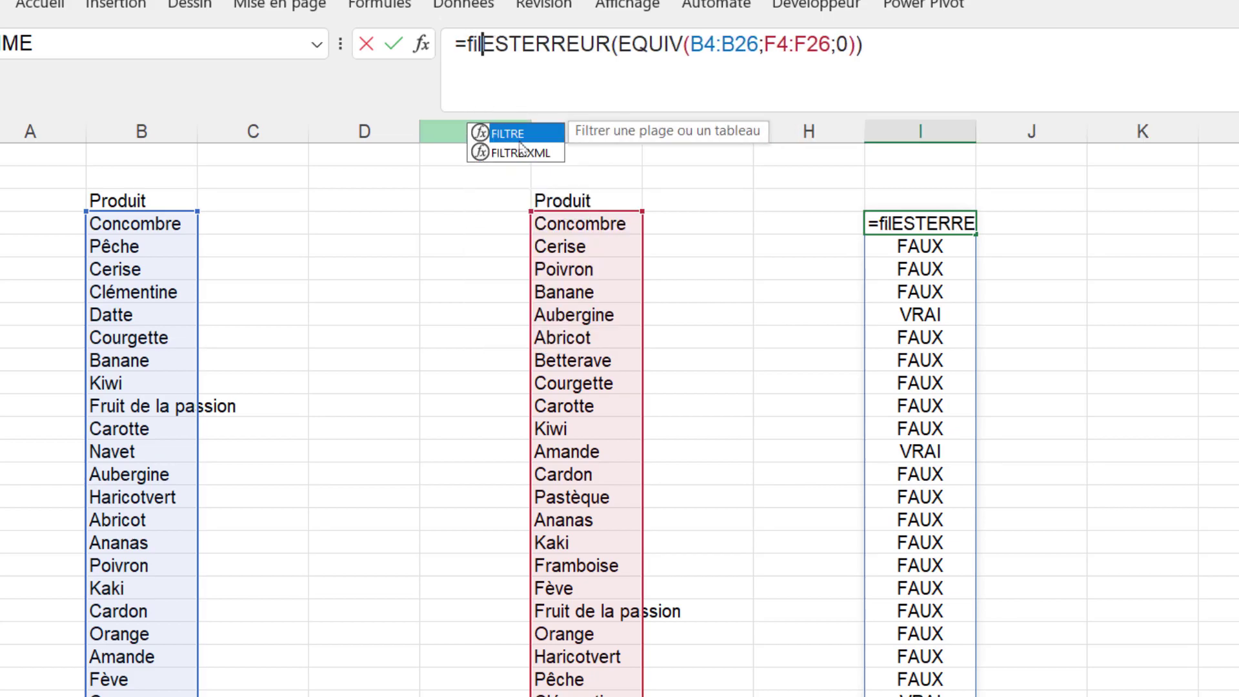
double_click(516, 134)
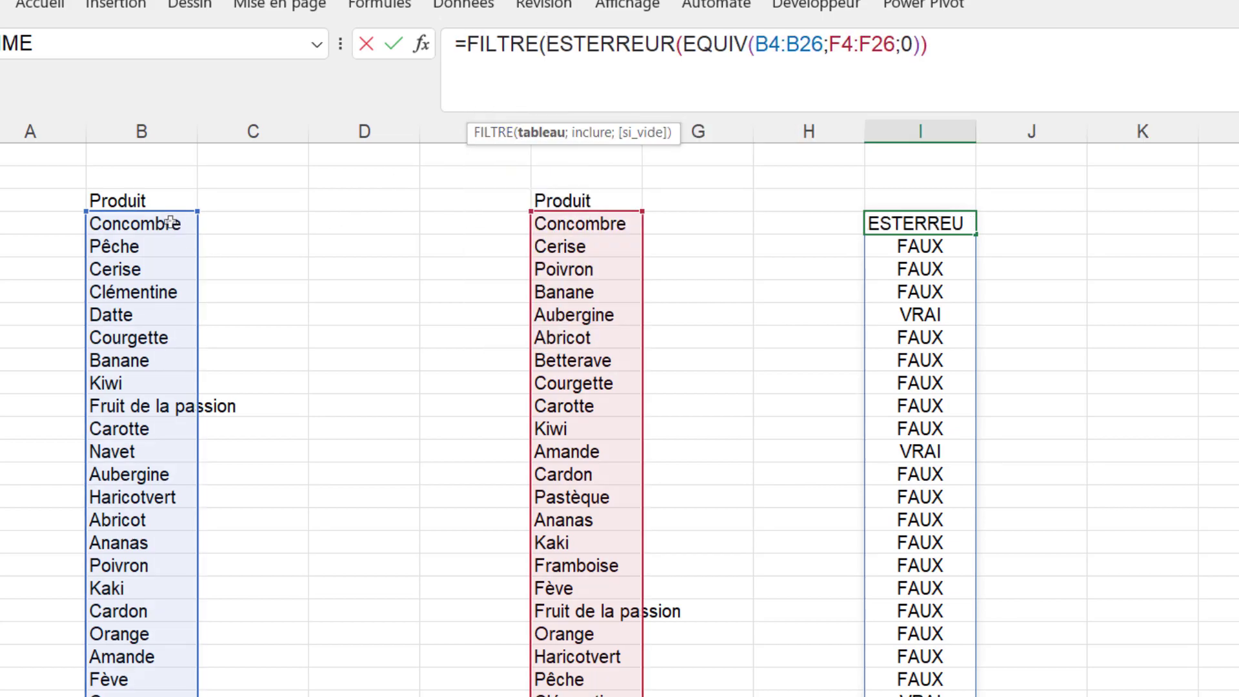
left_click_drag(170, 223, 164, 693)
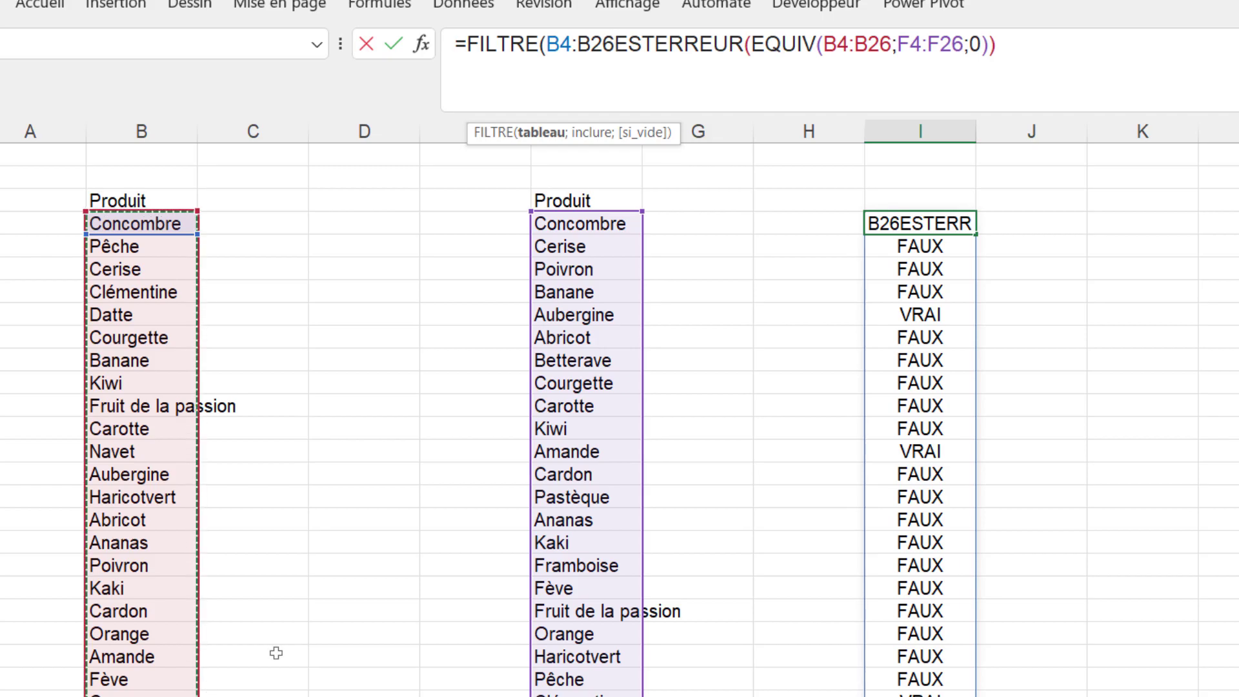
type(";")
left_click(1014, 57)
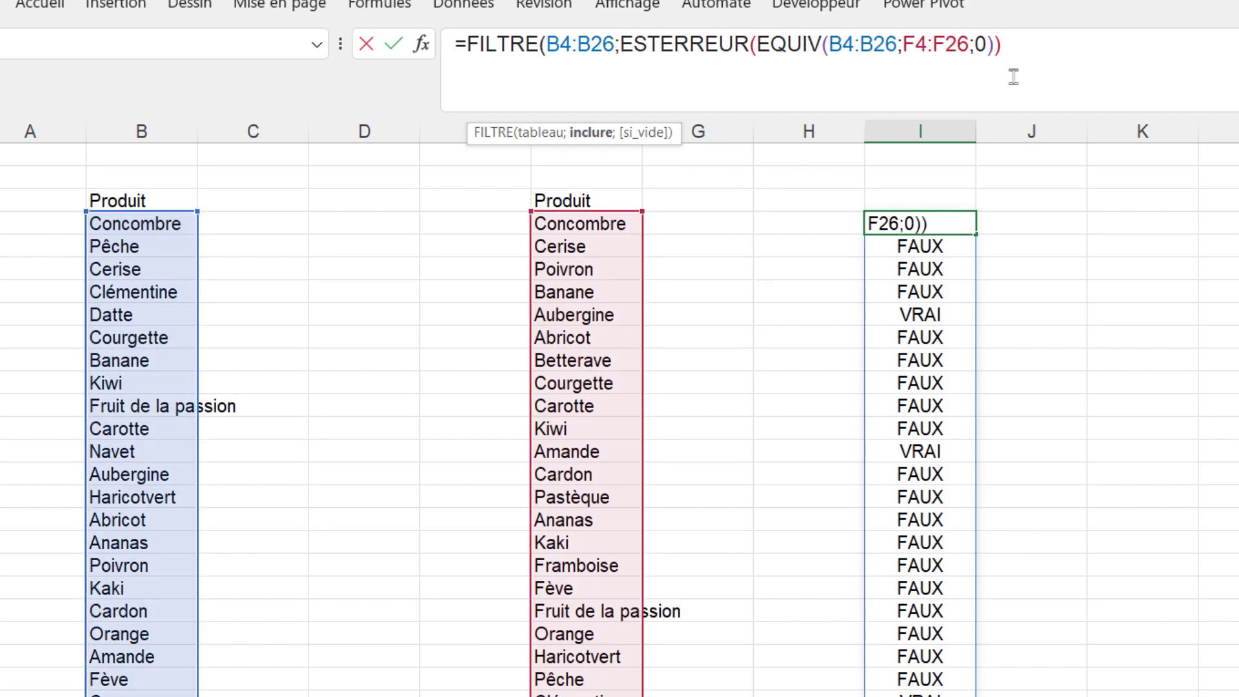
type(";")
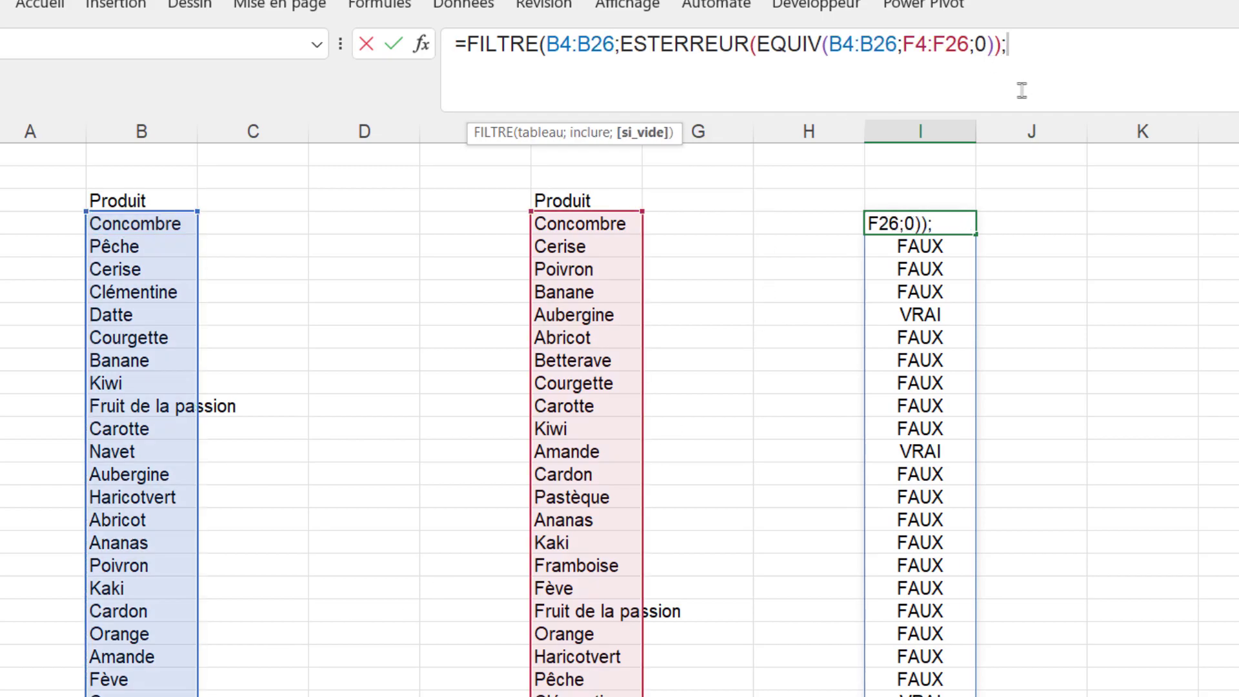
type("\"\")")
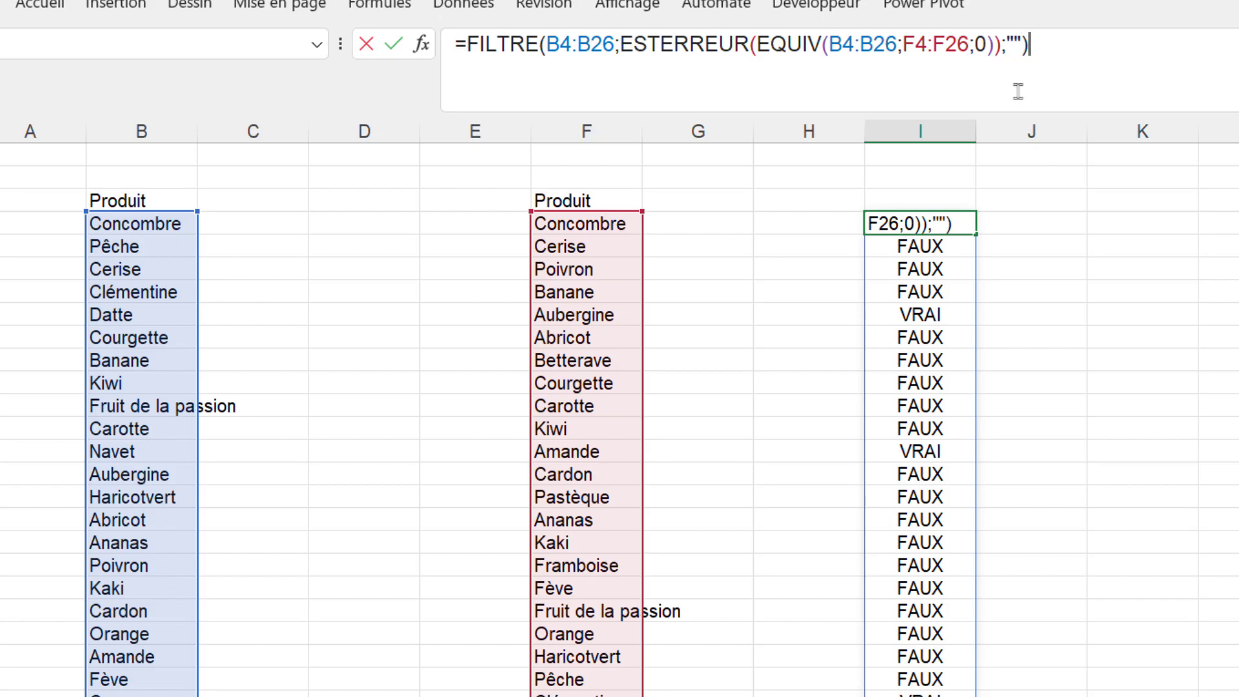
key("Return")
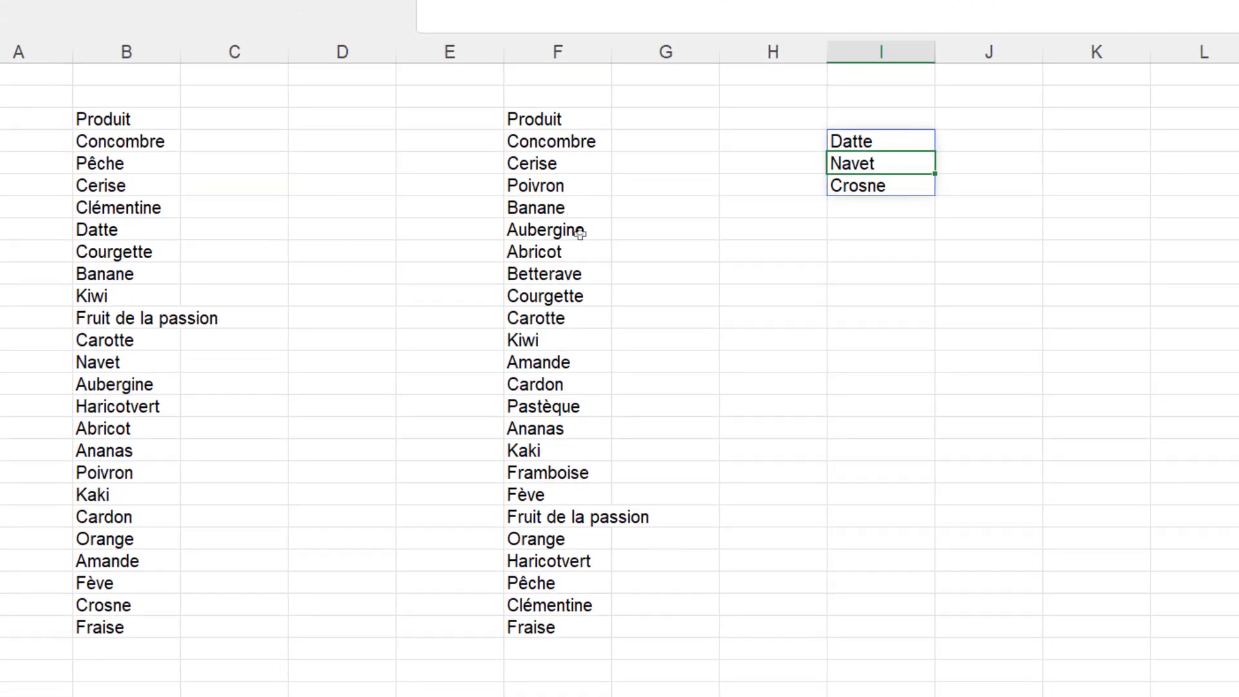
Step: Shade the unique values light red across both product lists in columns B and F
left_click(580, 232)
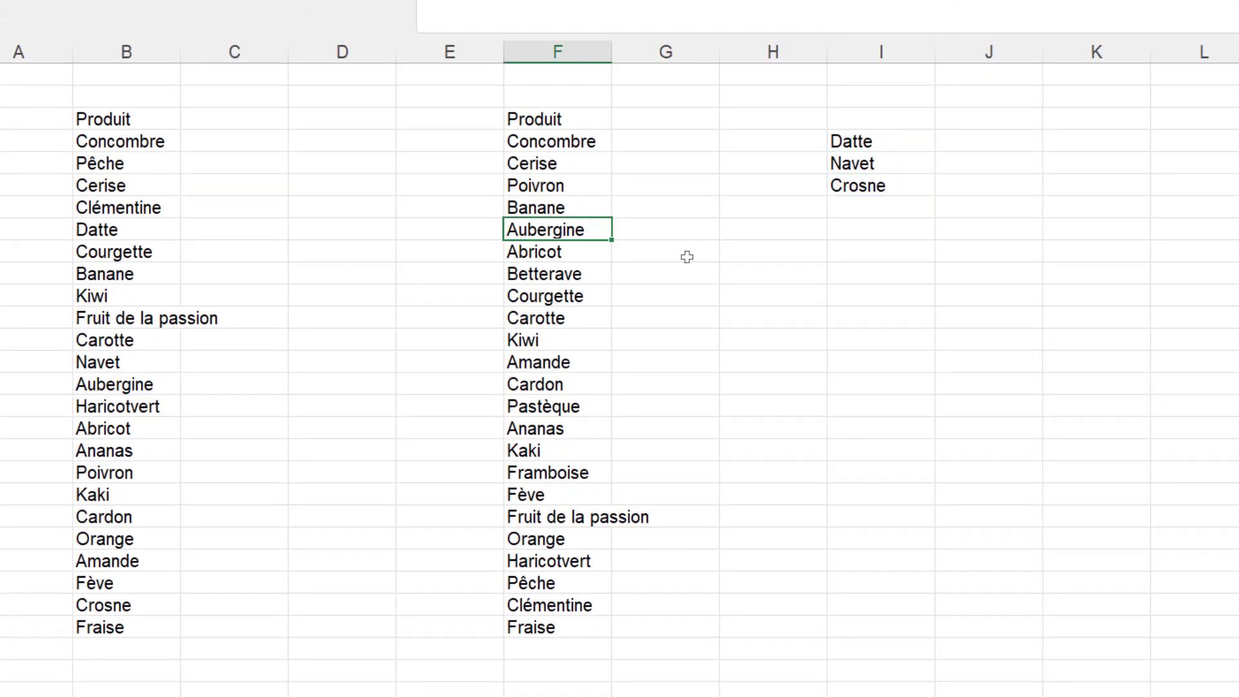
left_click(891, 264)
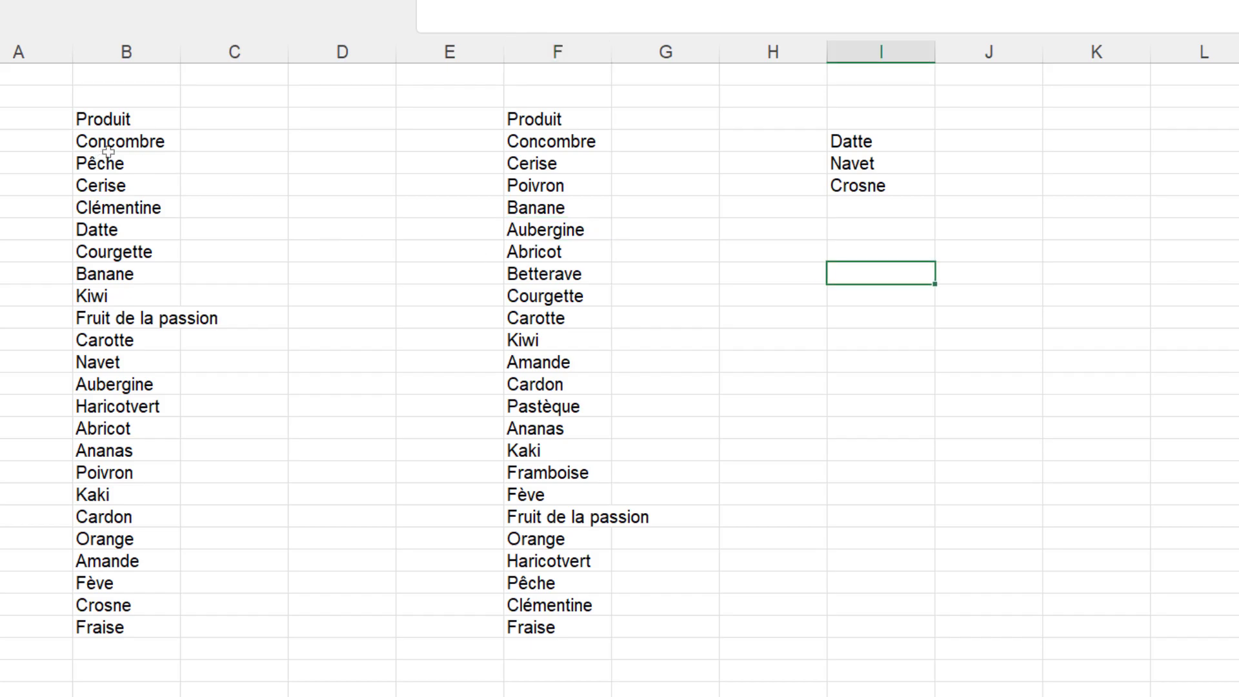
left_click_drag(109, 145, 157, 619)
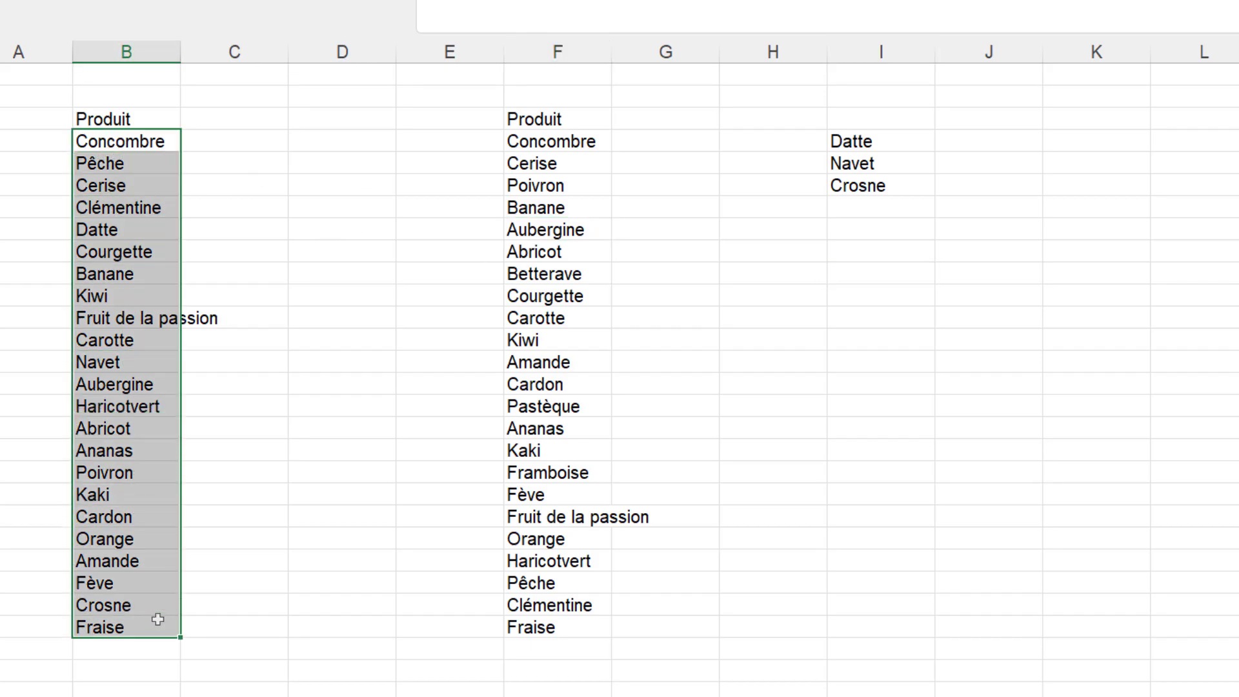
key("ctrl")
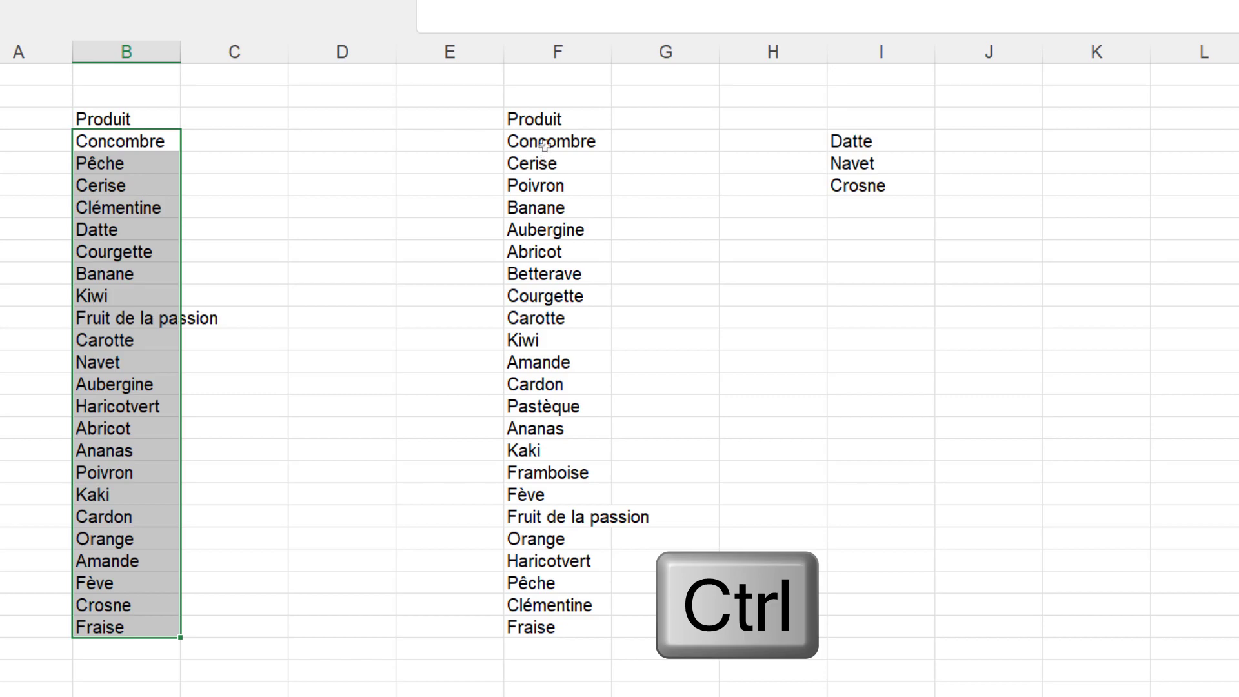
left_click_drag(544, 146, 520, 620)
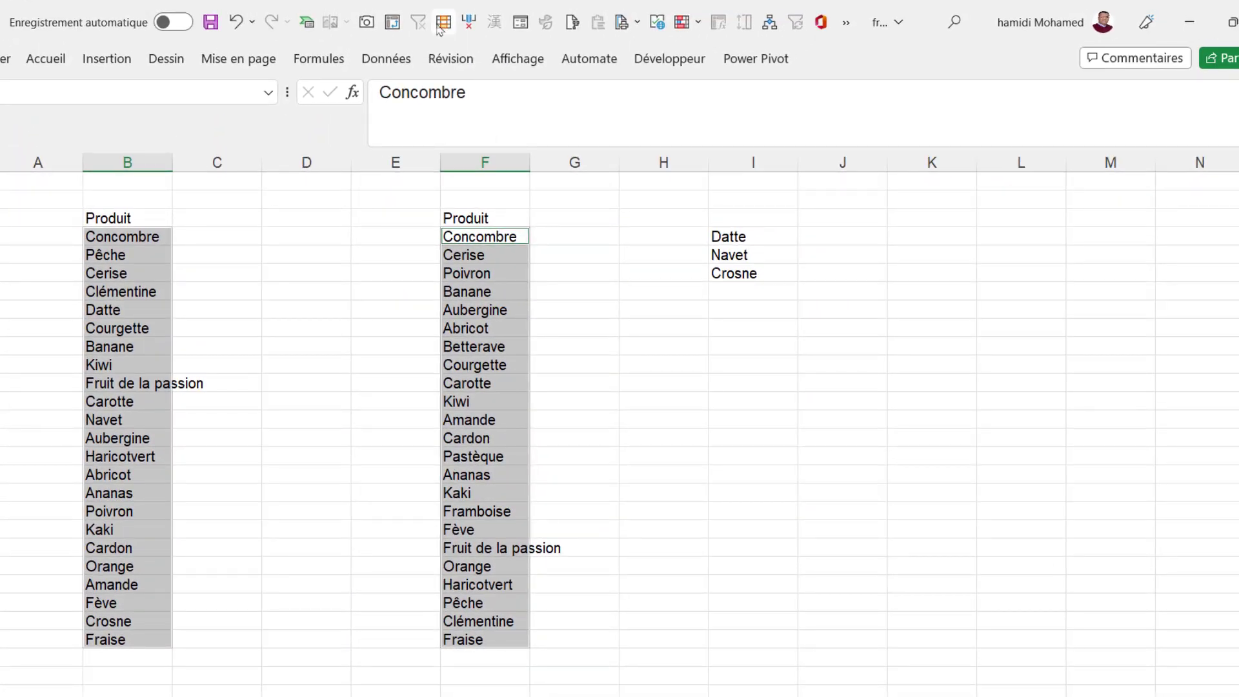
left_click(444, 23)
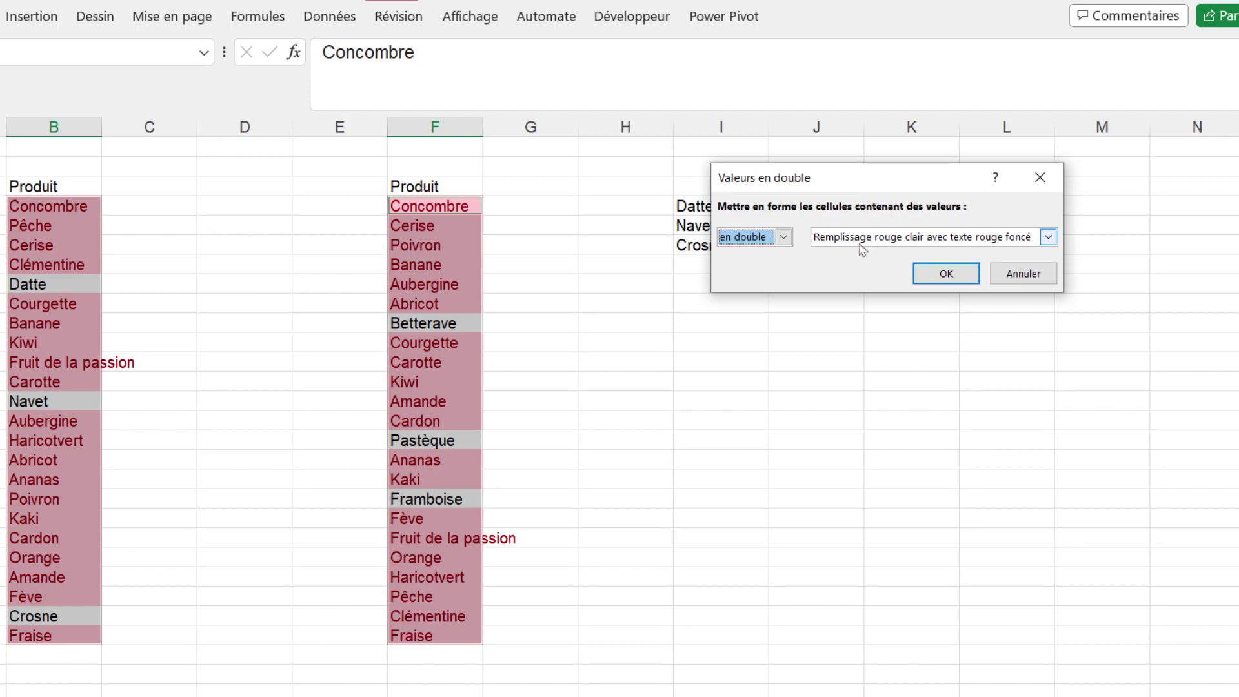
left_click(783, 238)
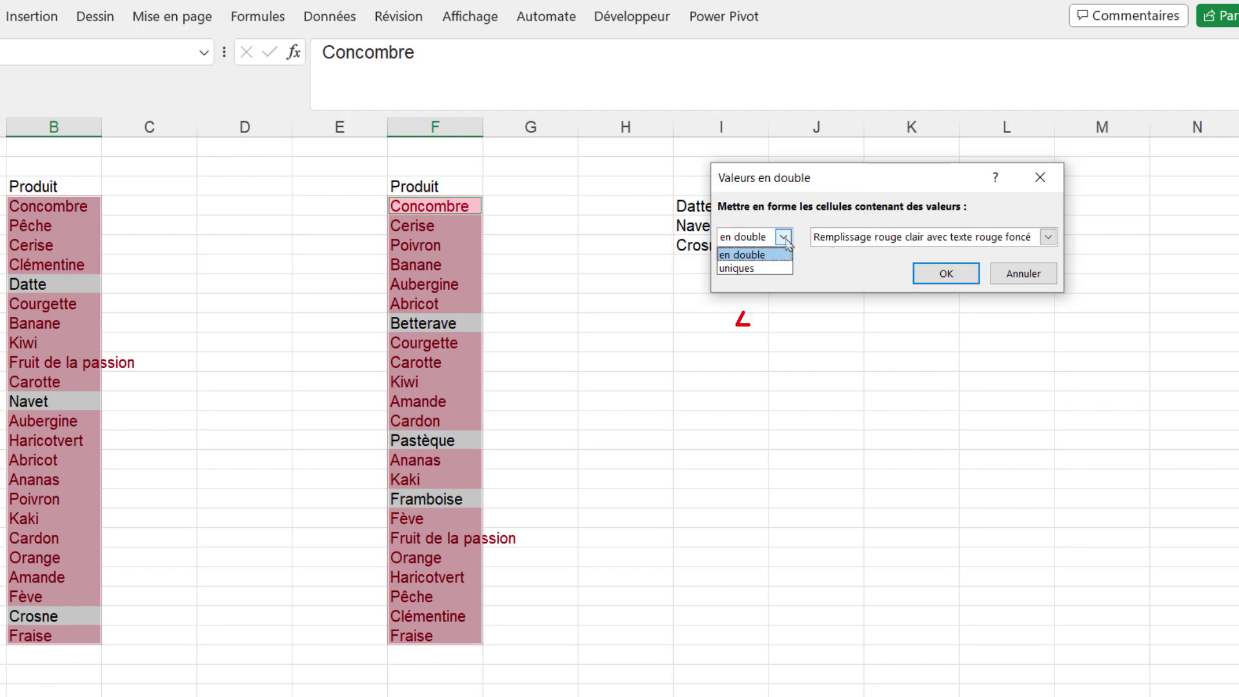
left_click(747, 267)
left_click(929, 276)
Step: Verify the highlighted Datte, Navet and Crosne entries and the FILTRE formula behind them
left_click(609, 418)
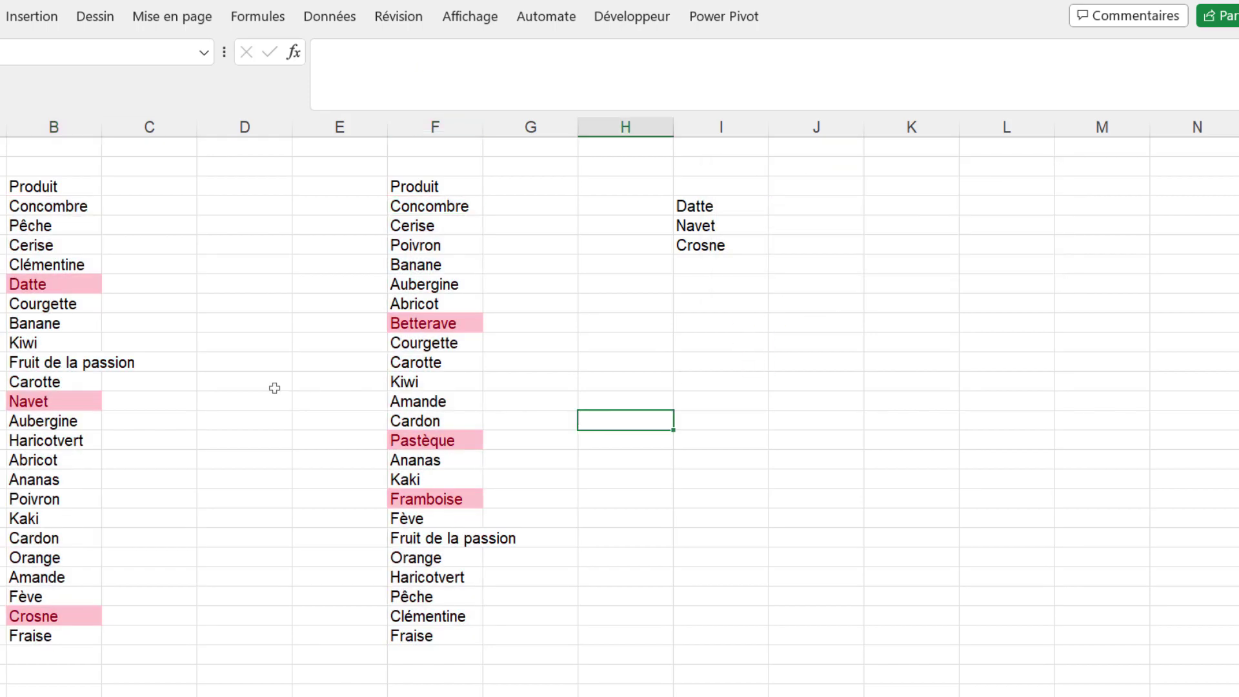
left_click(47, 283)
left_click(50, 400)
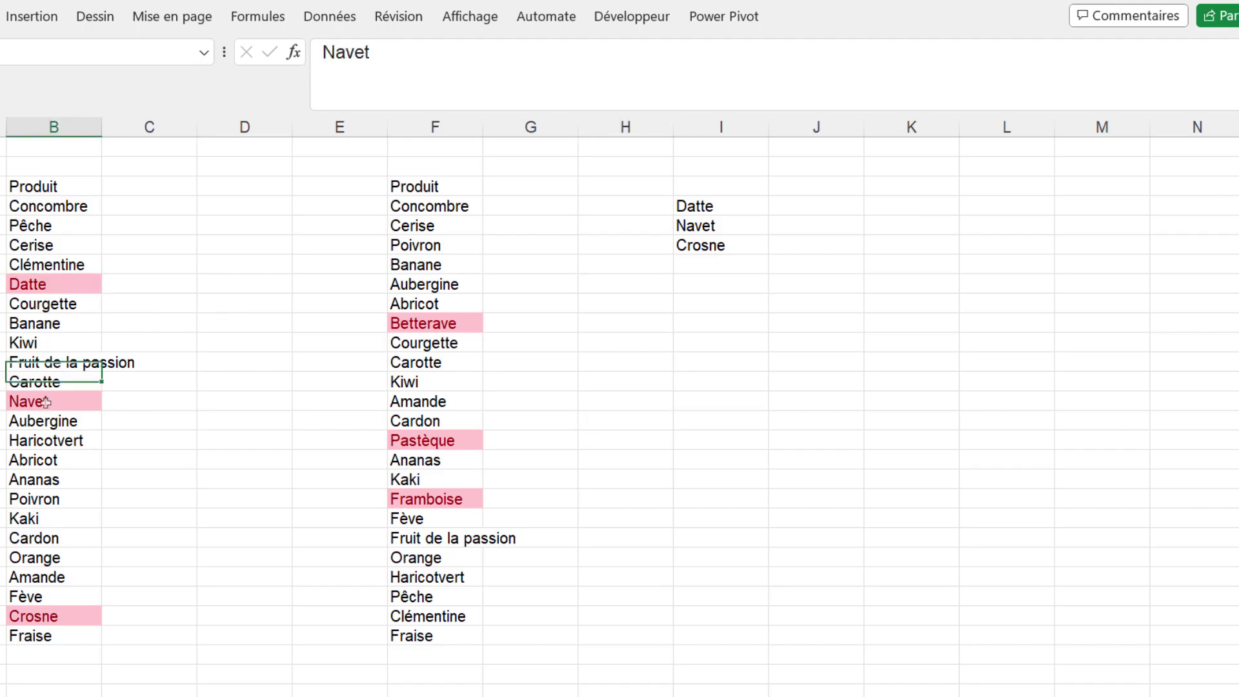
left_click(61, 619)
left_click(471, 342)
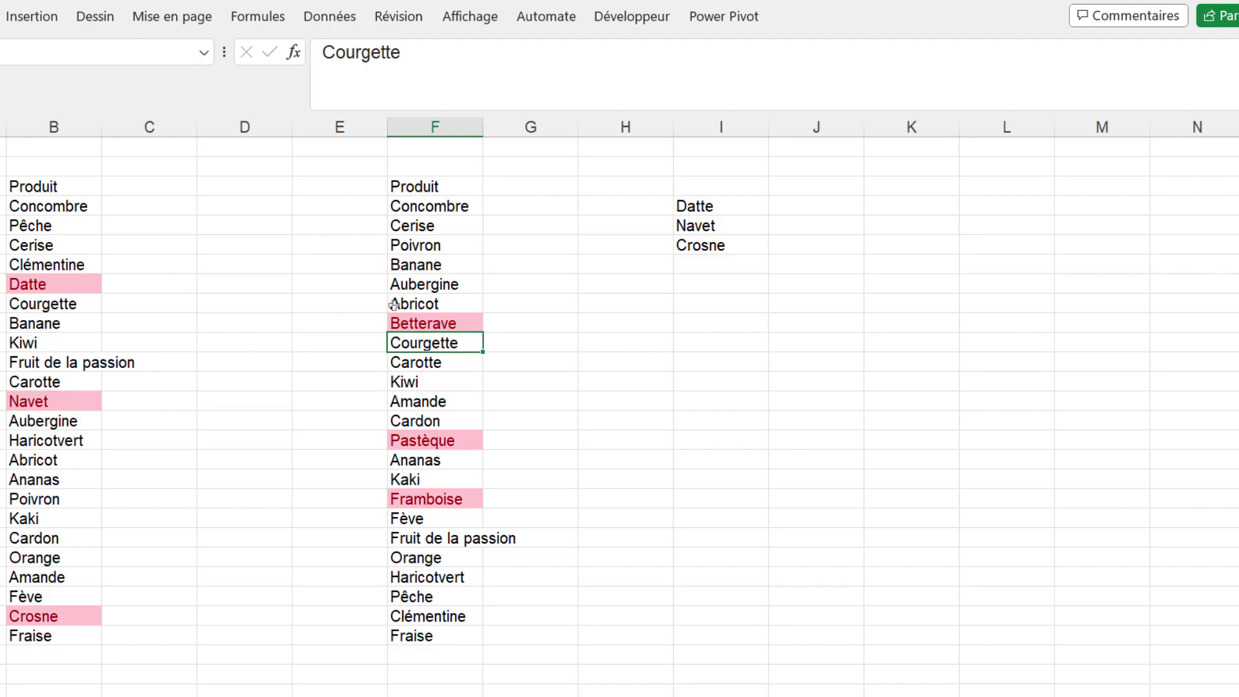
left_click(726, 210)
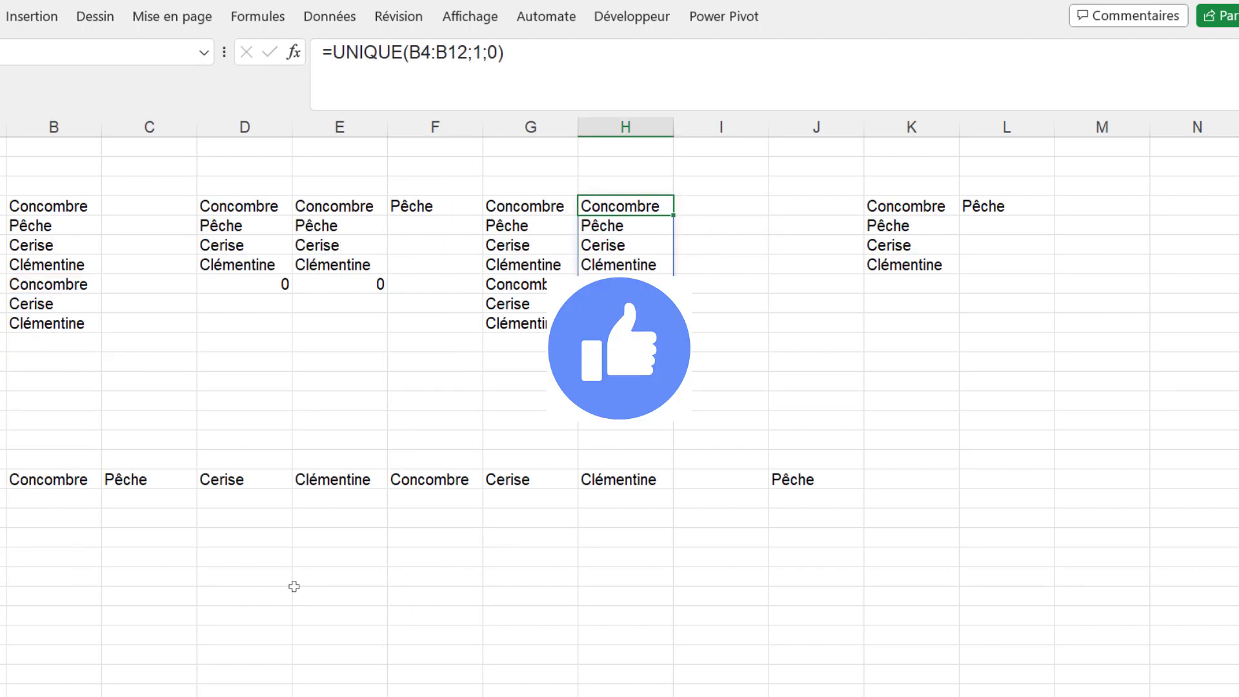
Step: Enter =UNIQUE(B4:B10) to list Concombre, Pêche, Cerise and Clémentine
left_click(292, 588)
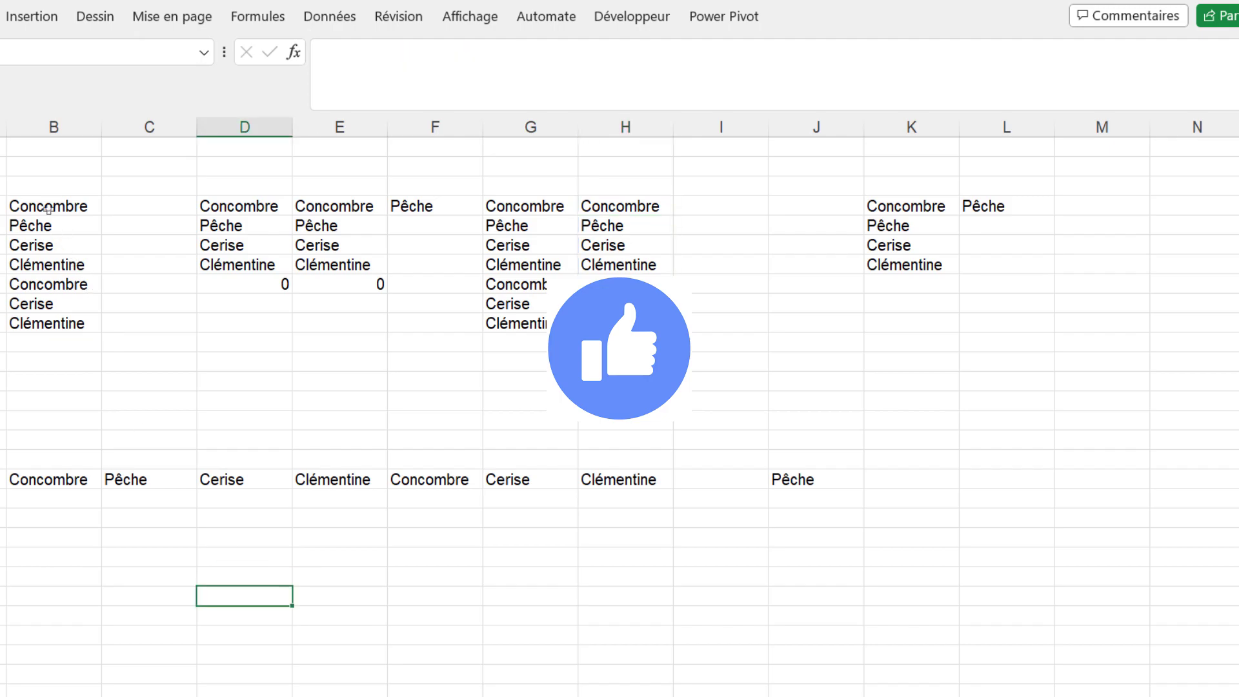
left_click_drag(48, 210, 49, 322)
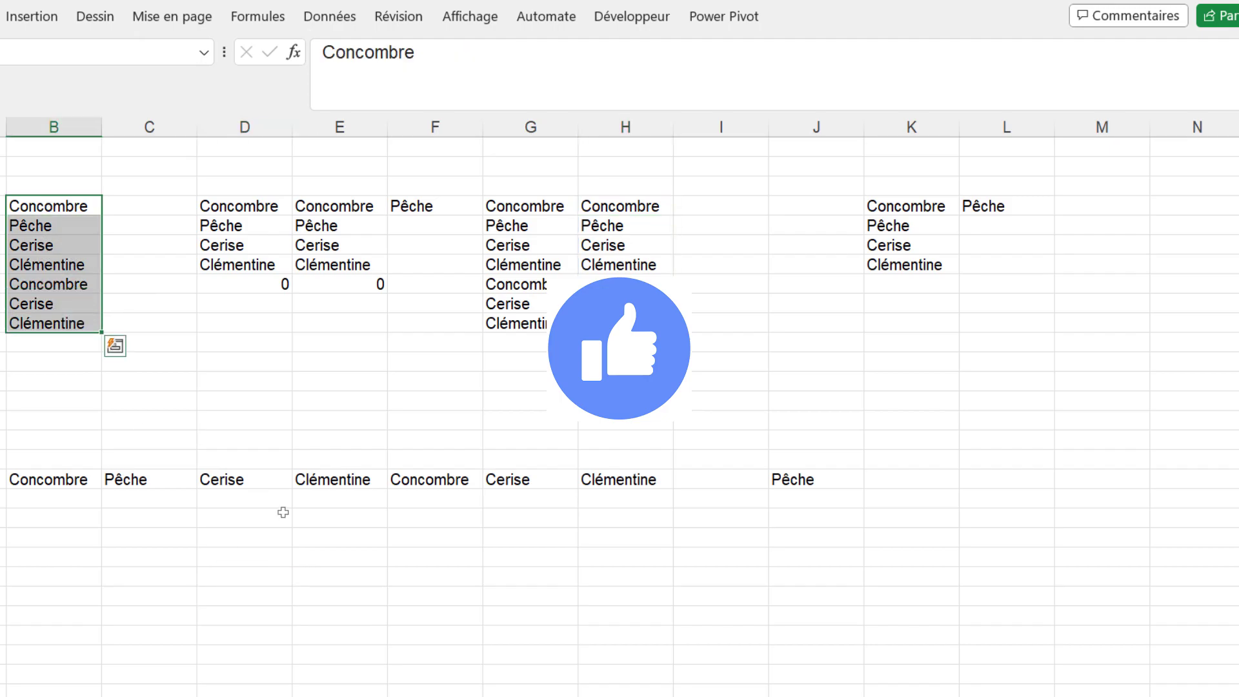
left_click(343, 548)
type("=u")
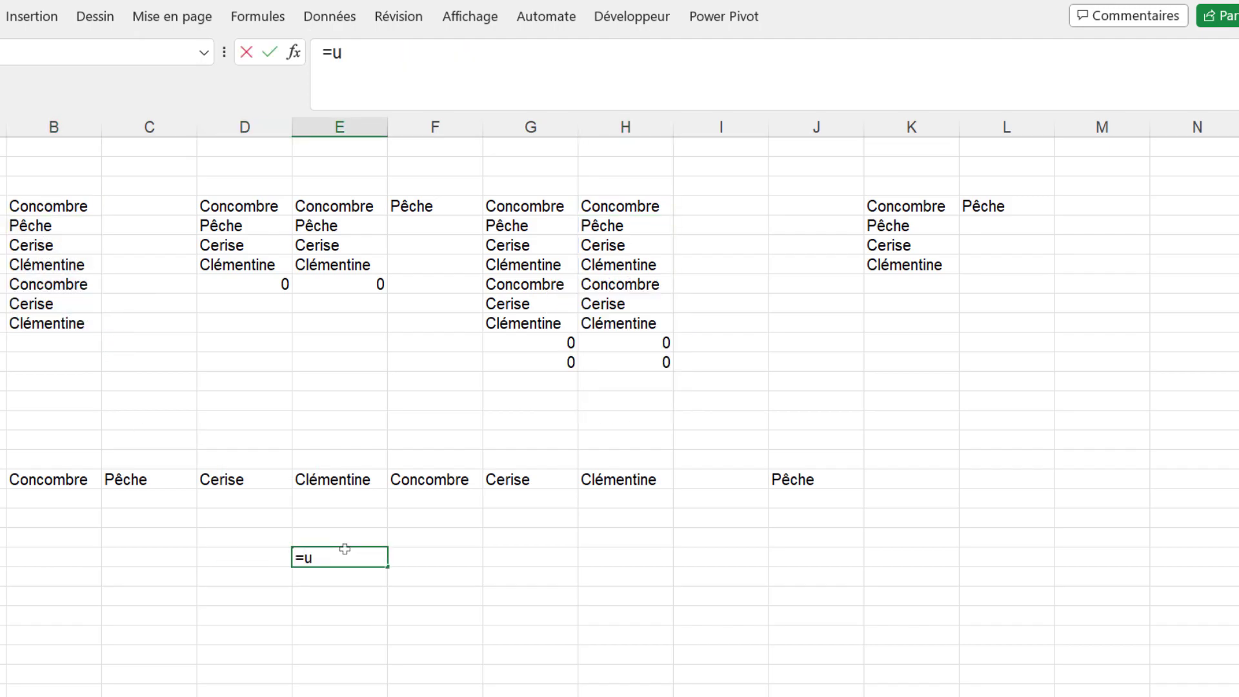
type("n")
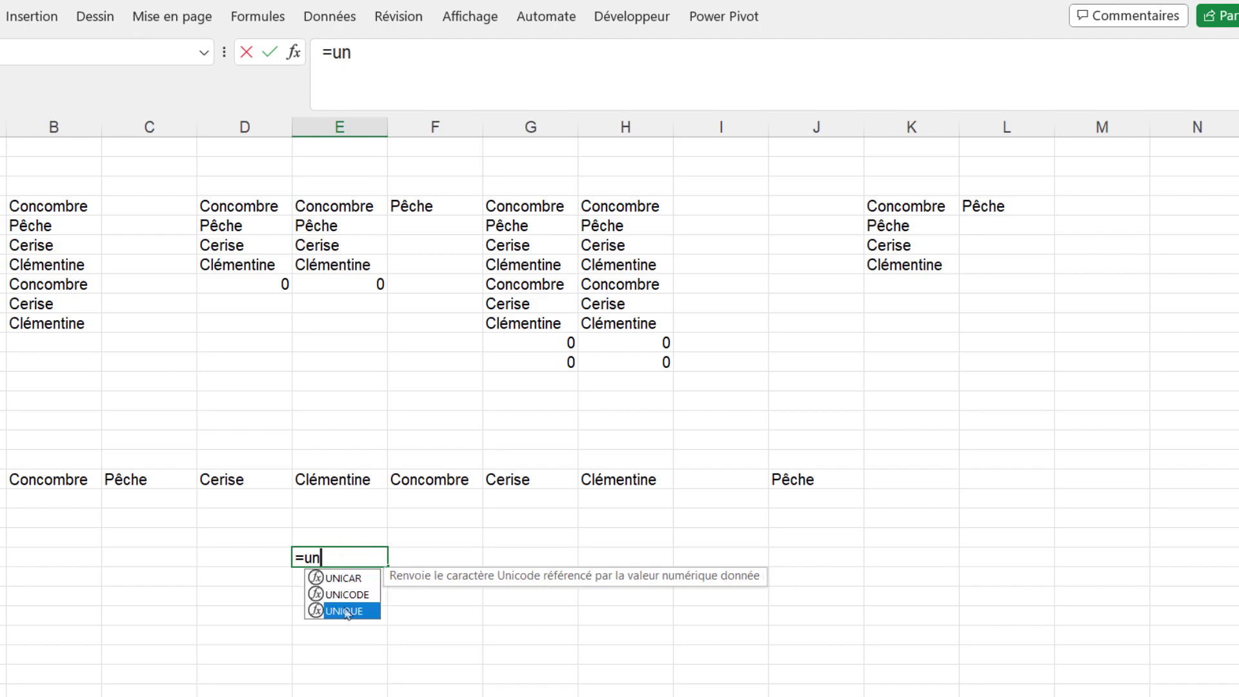
double_click(346, 611)
left_click_drag(26, 206, 37, 318)
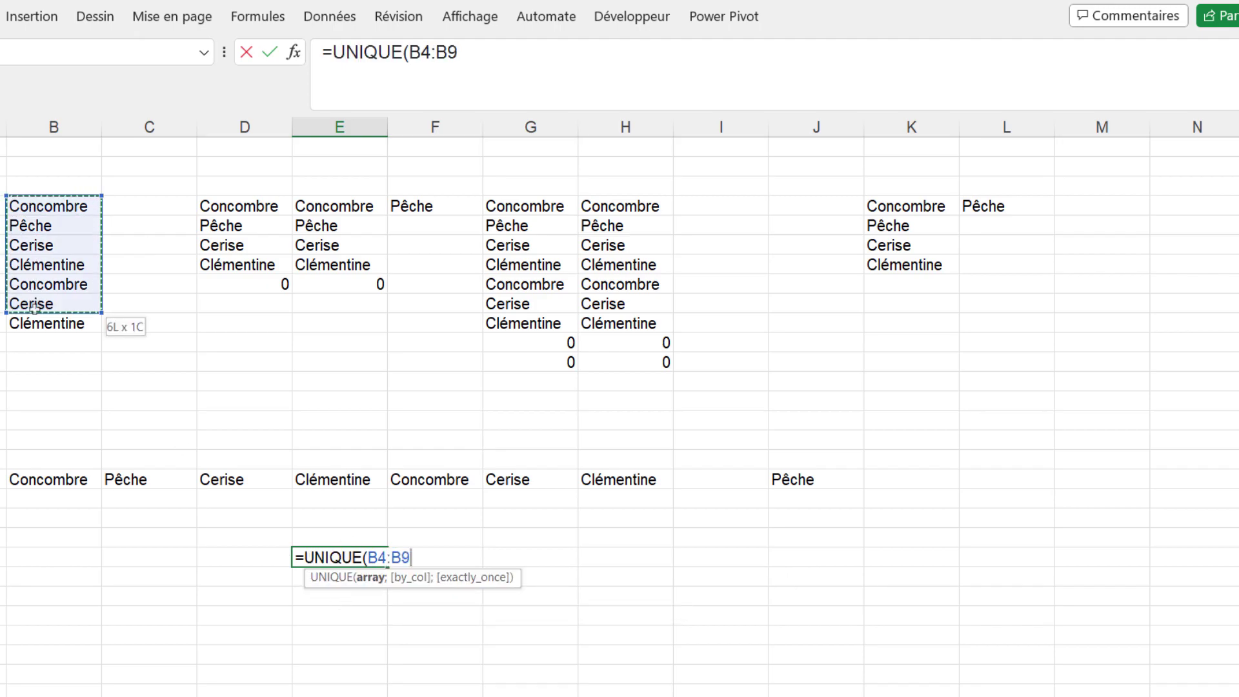
key("Return")
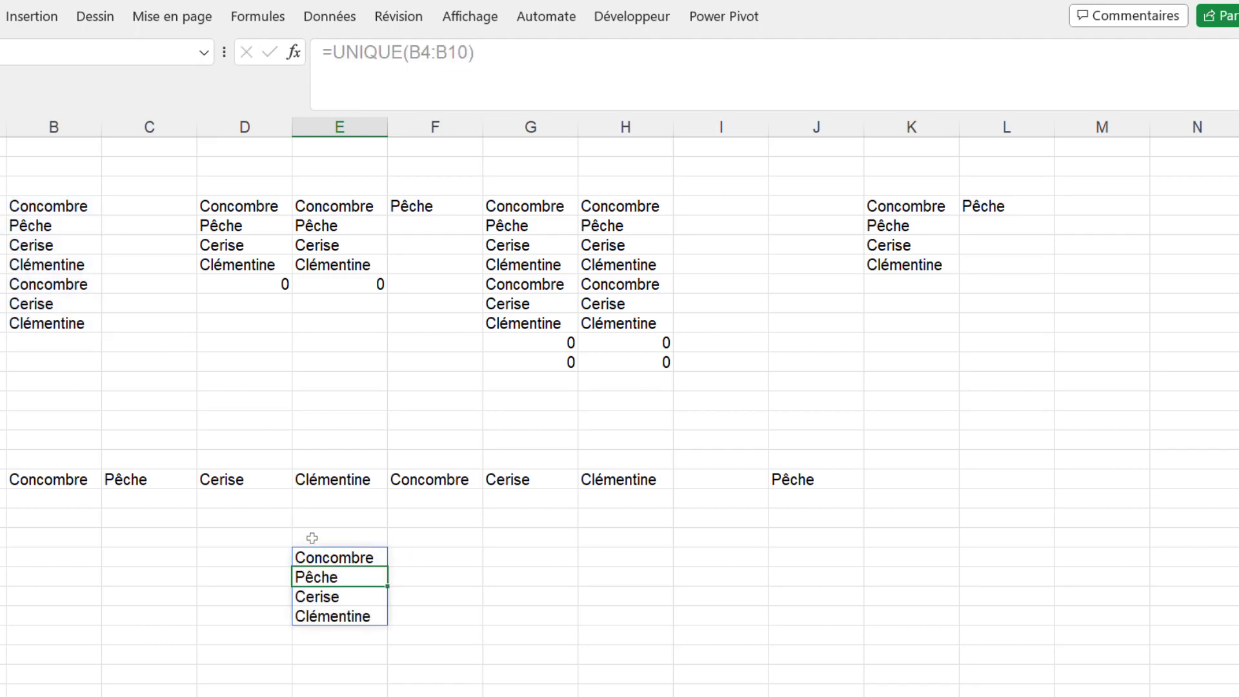
Step: Beside it, enter =UNIQUE(B4:B10;0;1) to return only Pêche, the once-occurring fruit
left_click(417, 556)
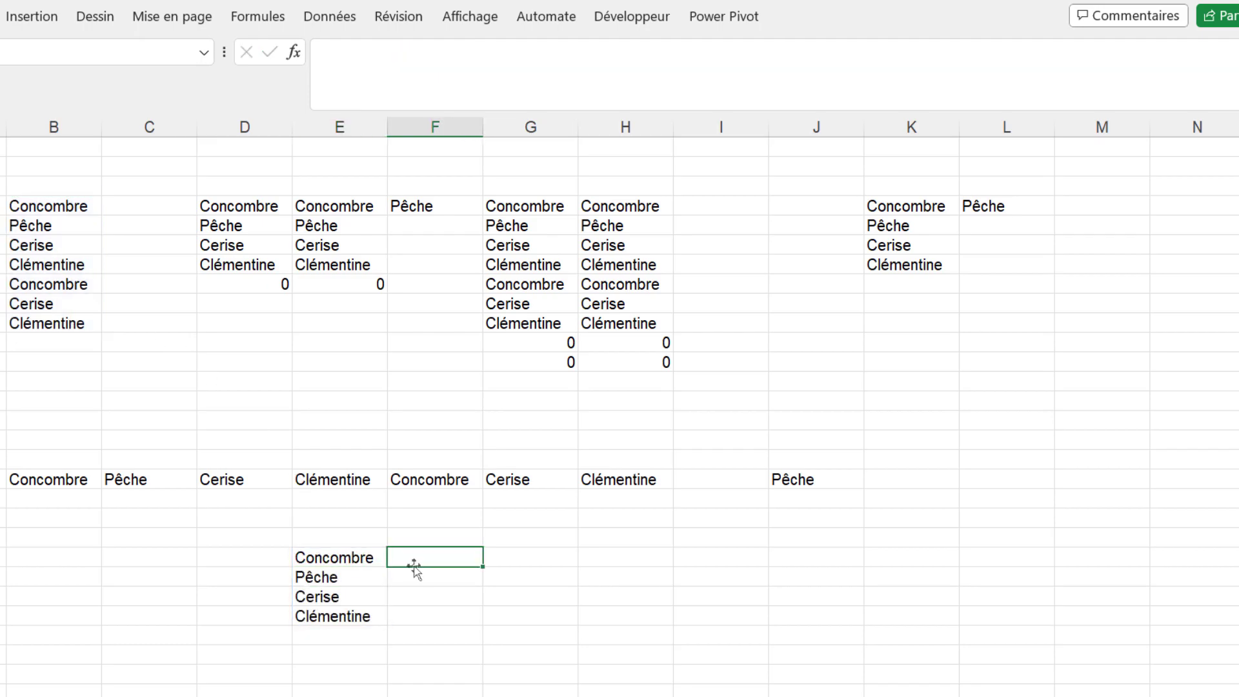
type("=un")
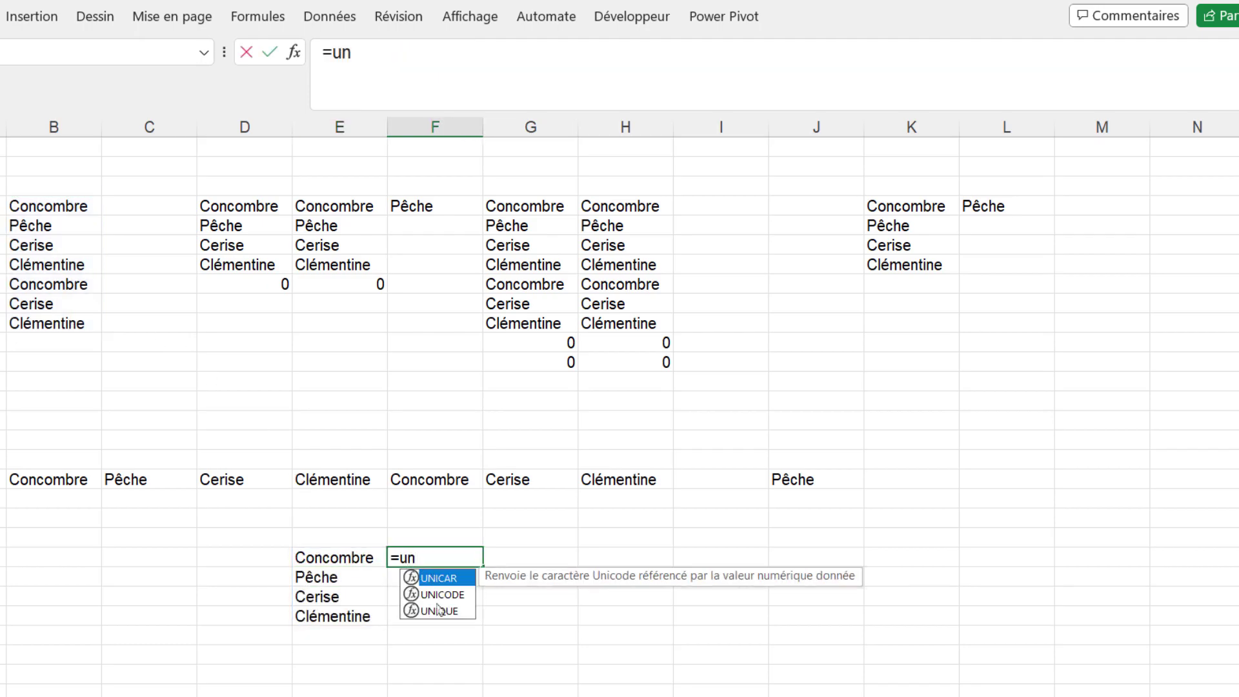
left_click(438, 616)
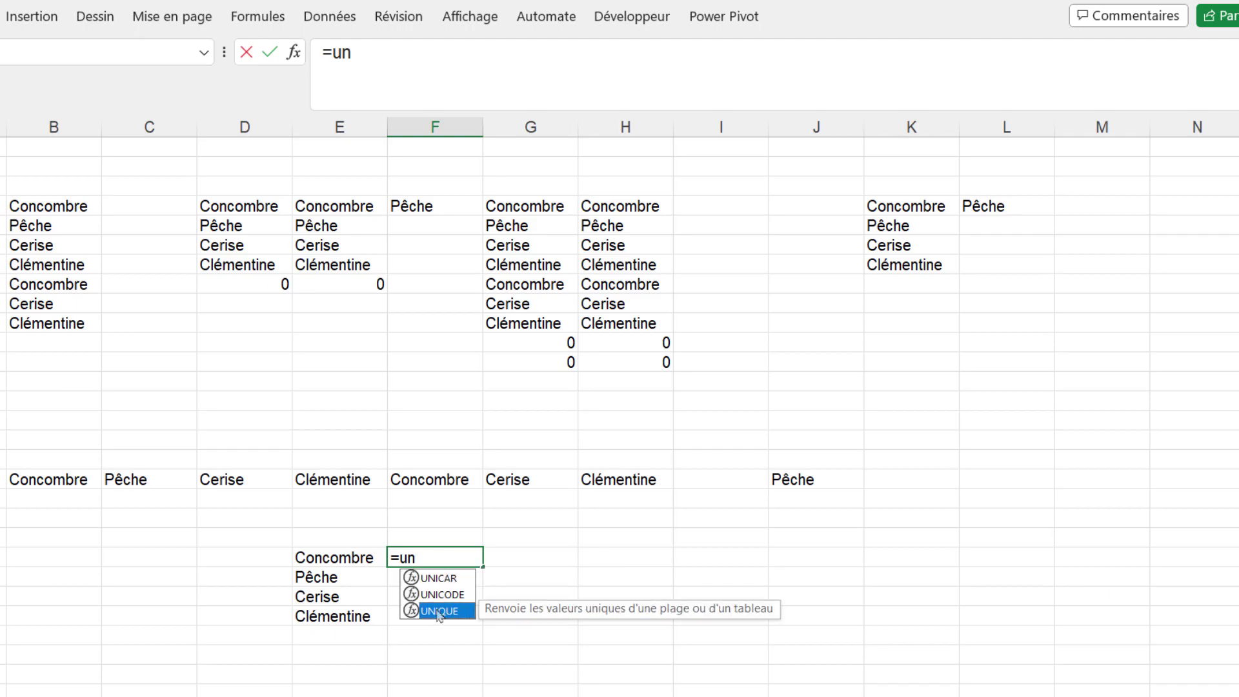
double_click(438, 617)
left_click_drag(74, 210, 57, 325)
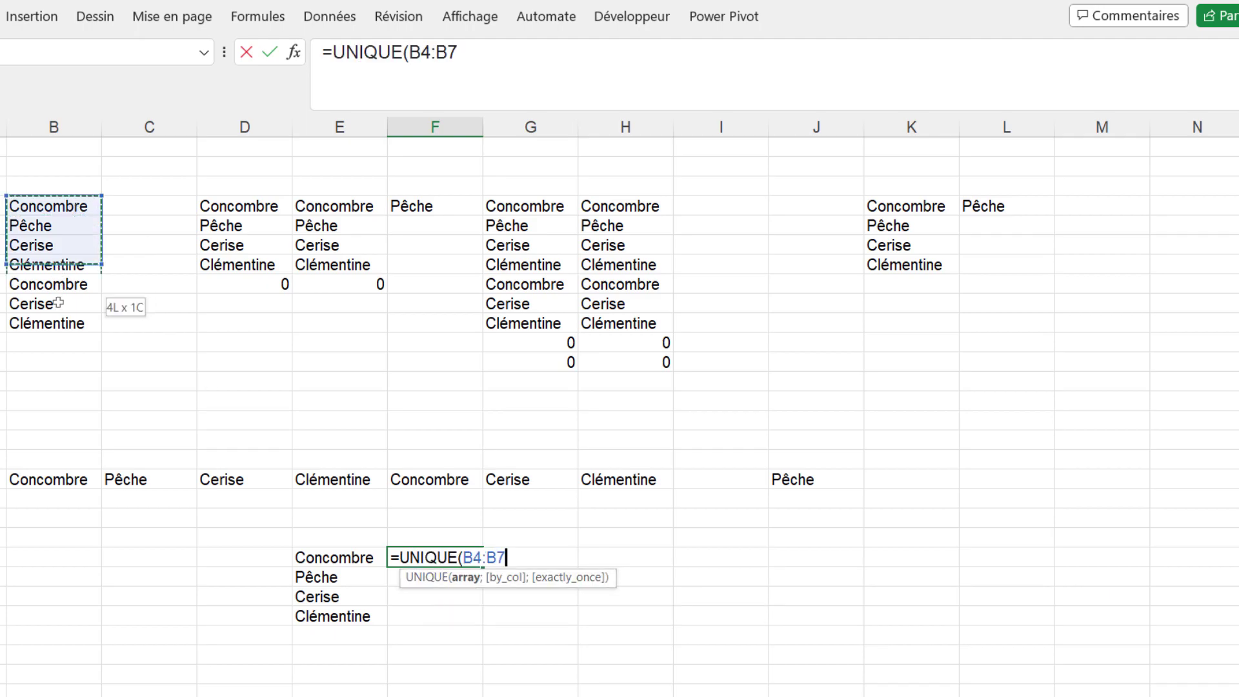
type(";0;")
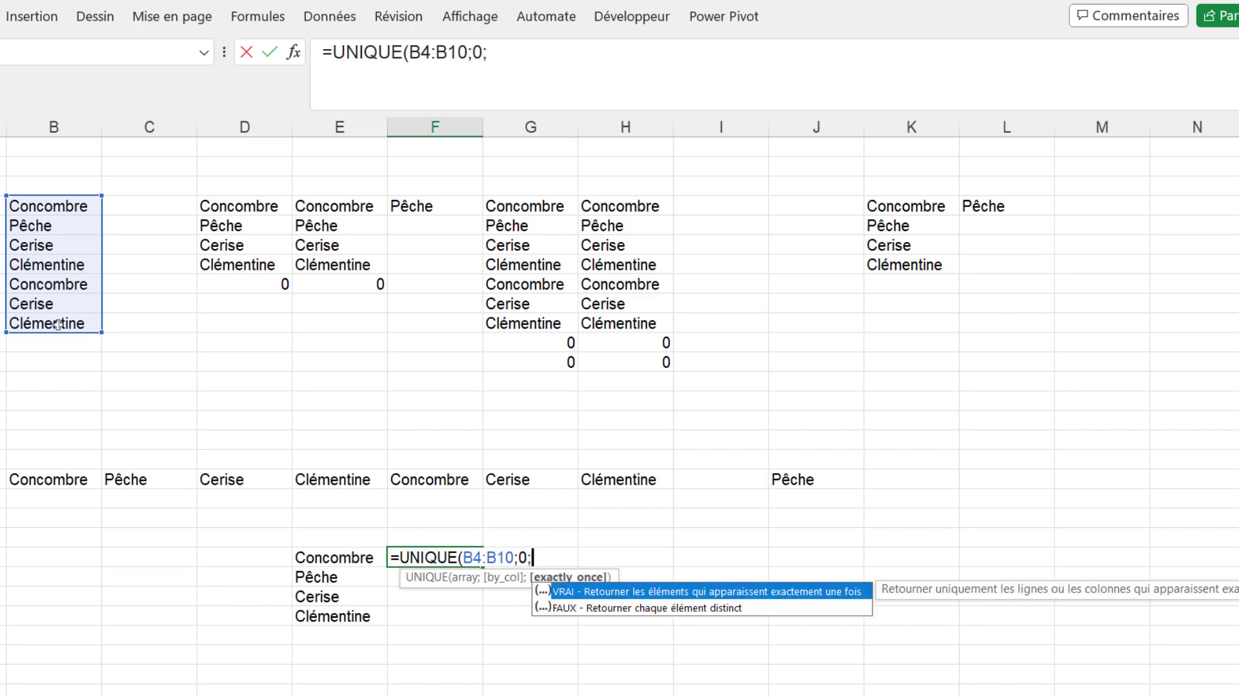
type("1)")
key("Return")
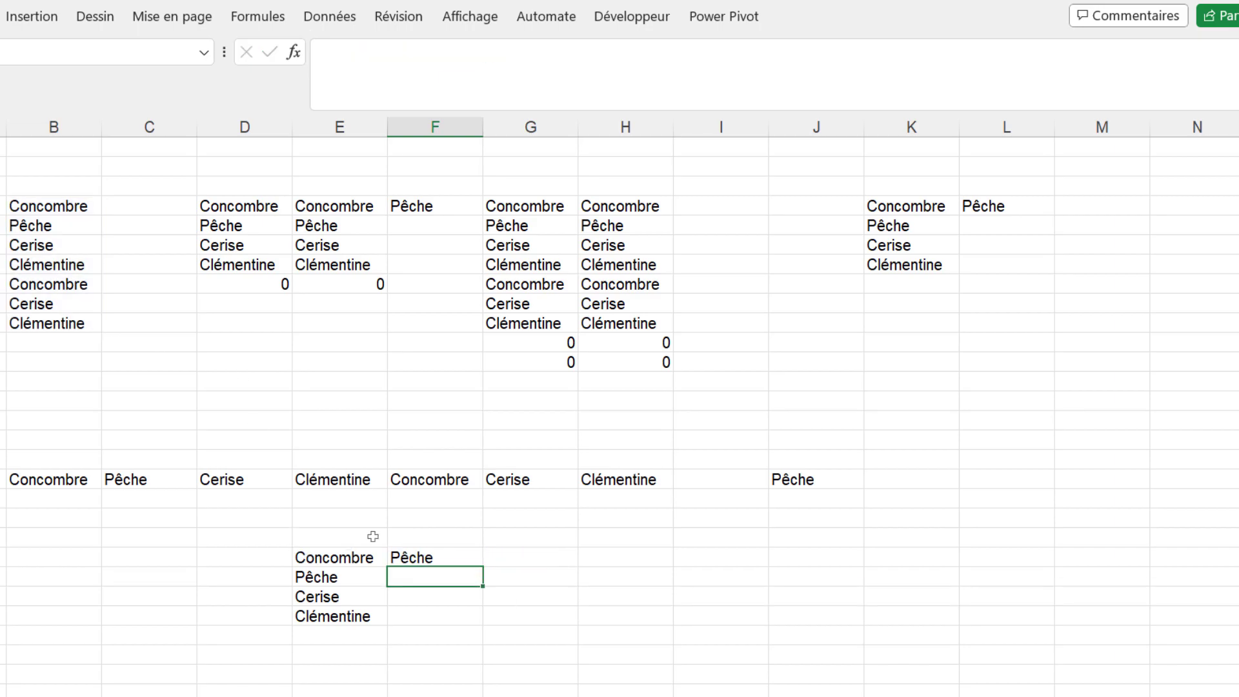
left_click(416, 556)
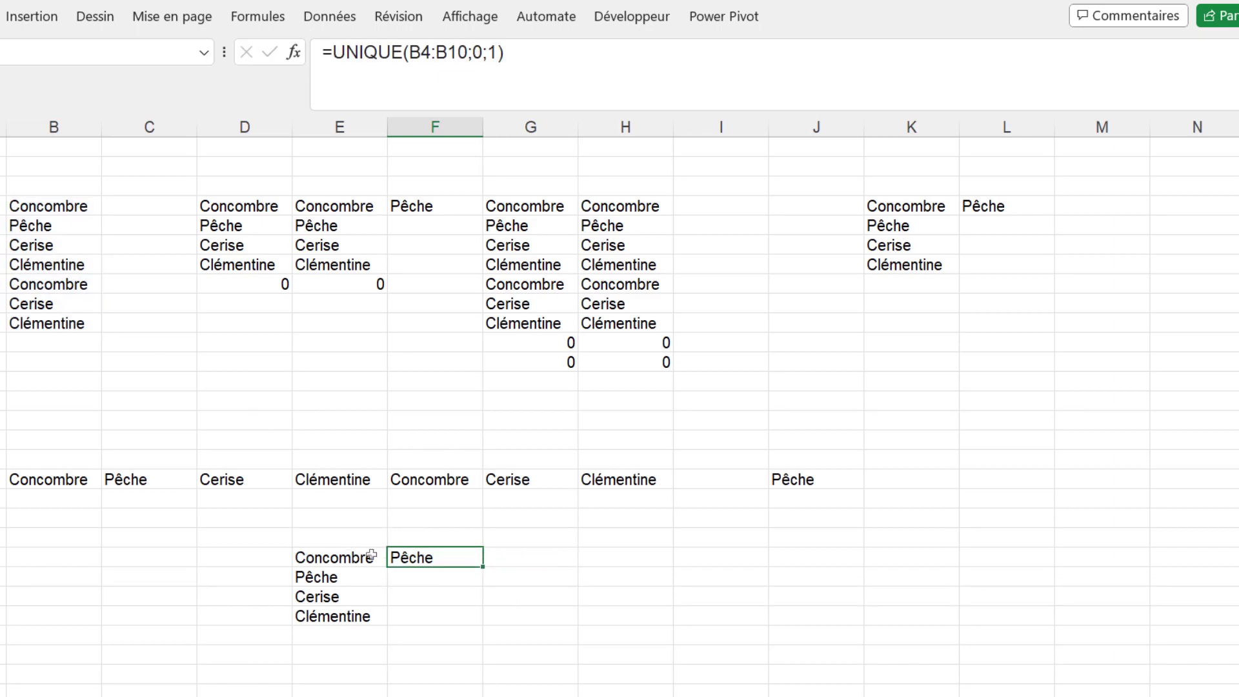
left_click(337, 558)
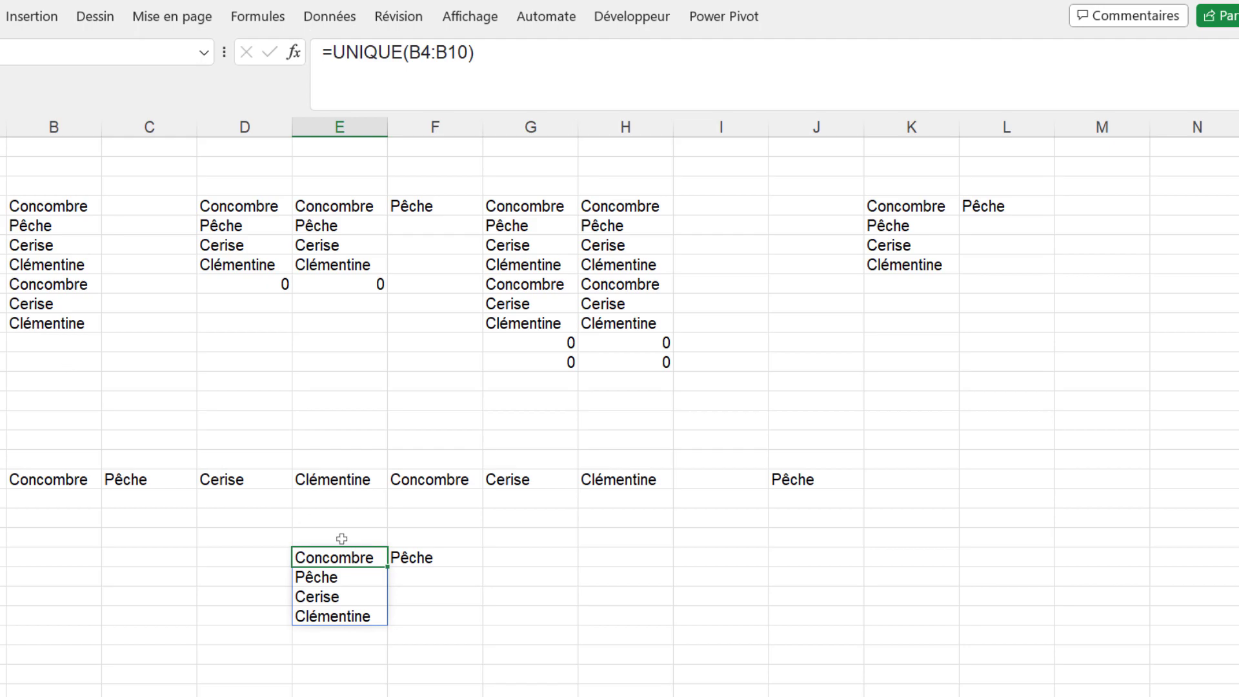
left_click(410, 554)
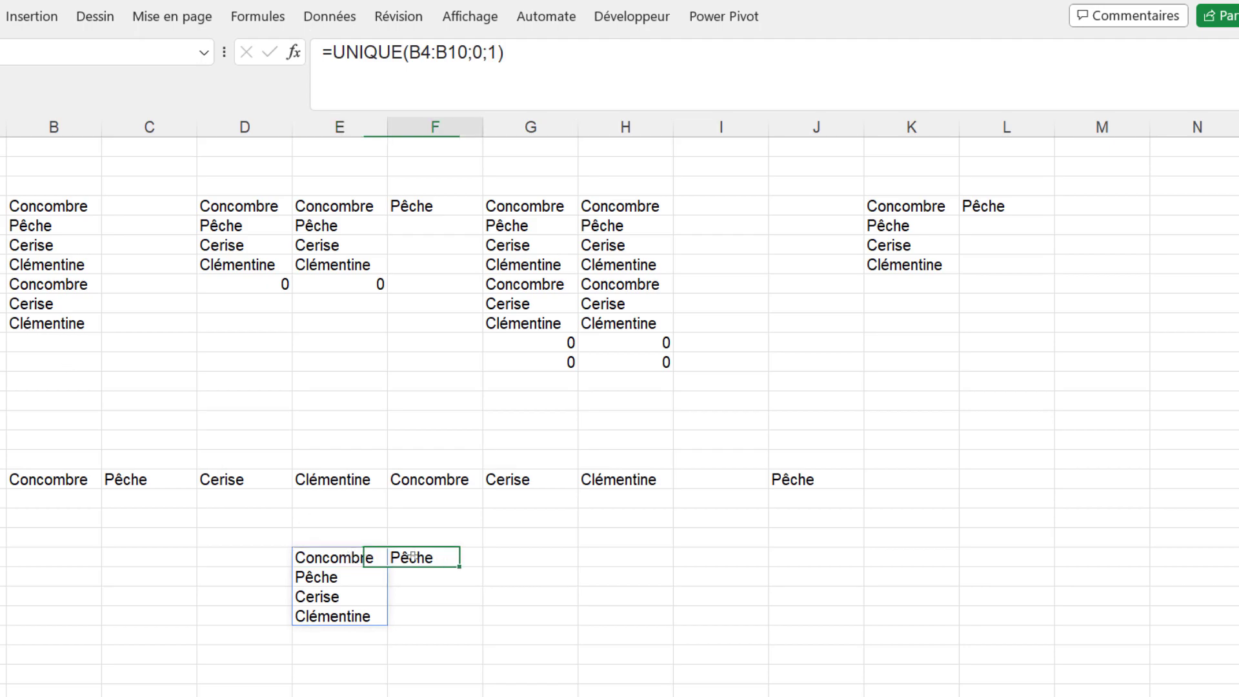
double_click(416, 556)
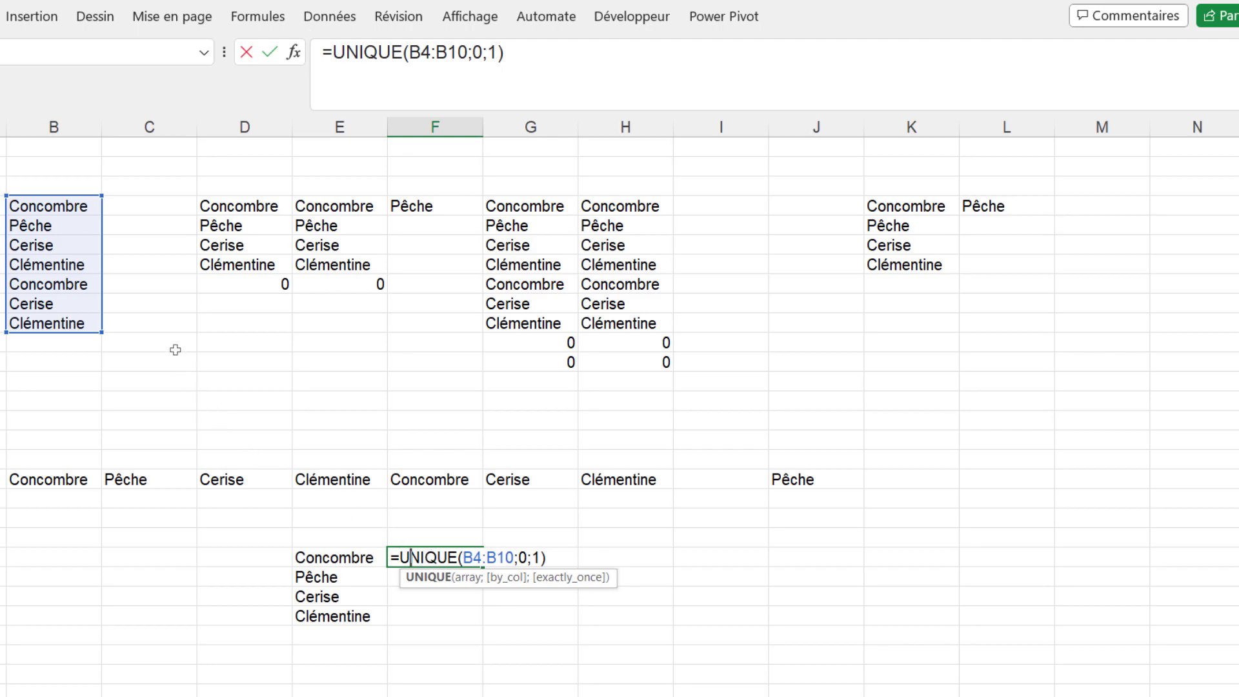
key("Escape")
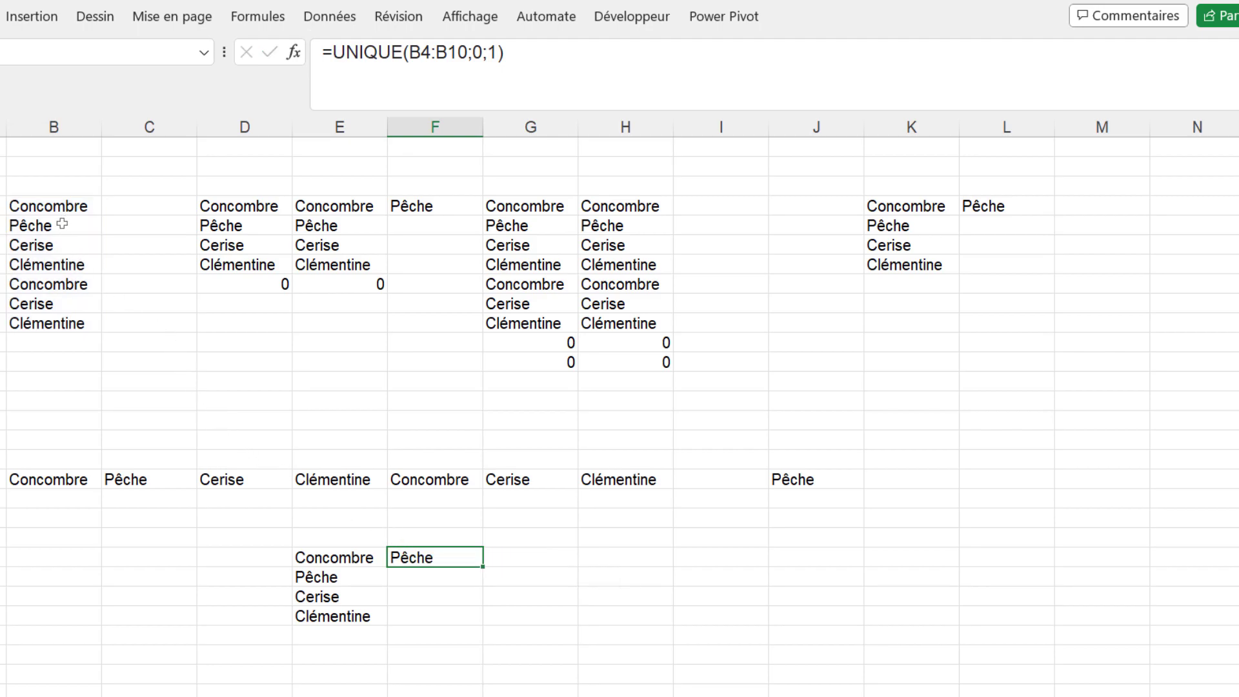